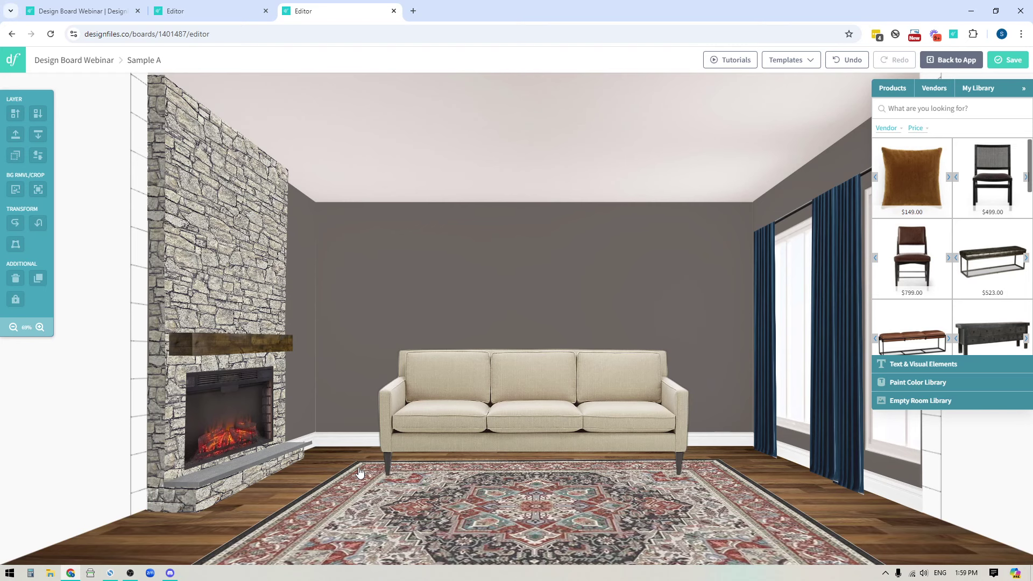
Step: Switch to the empty-room board and bring up the Visual Elements library with lines and arrows
click(215, 11)
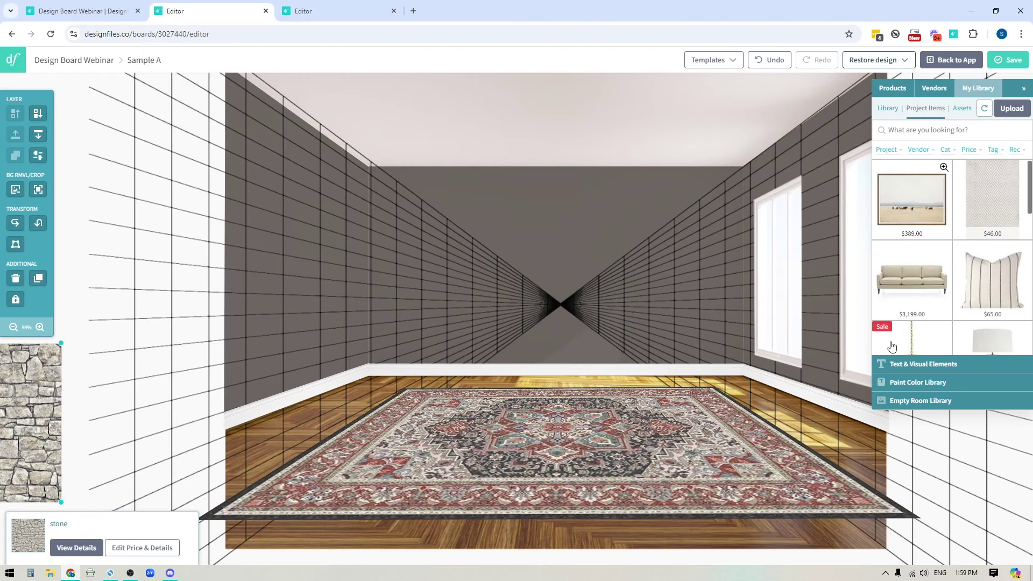
click(14, 328)
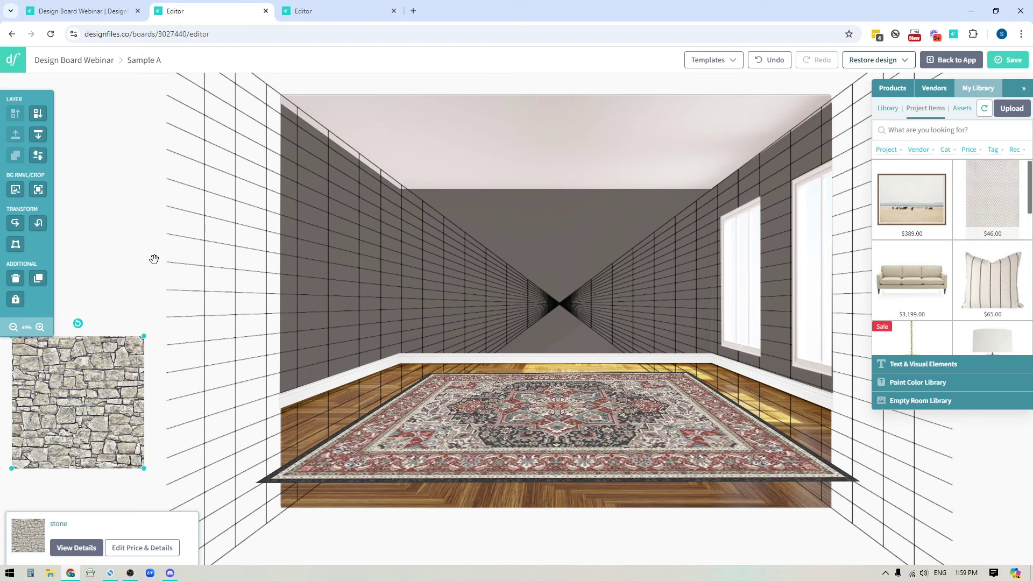
drag(154, 259, 131, 263)
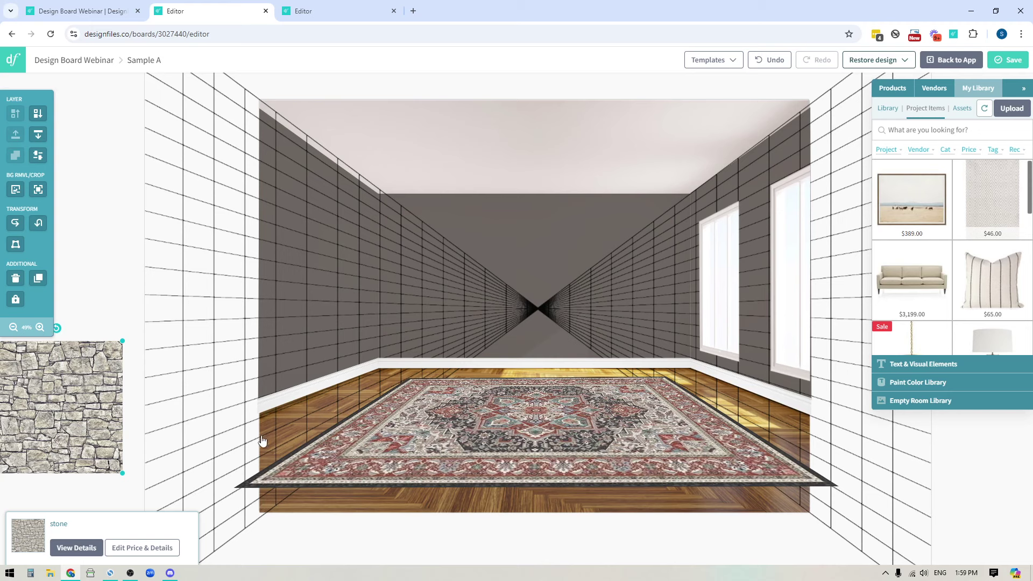
click(914, 364)
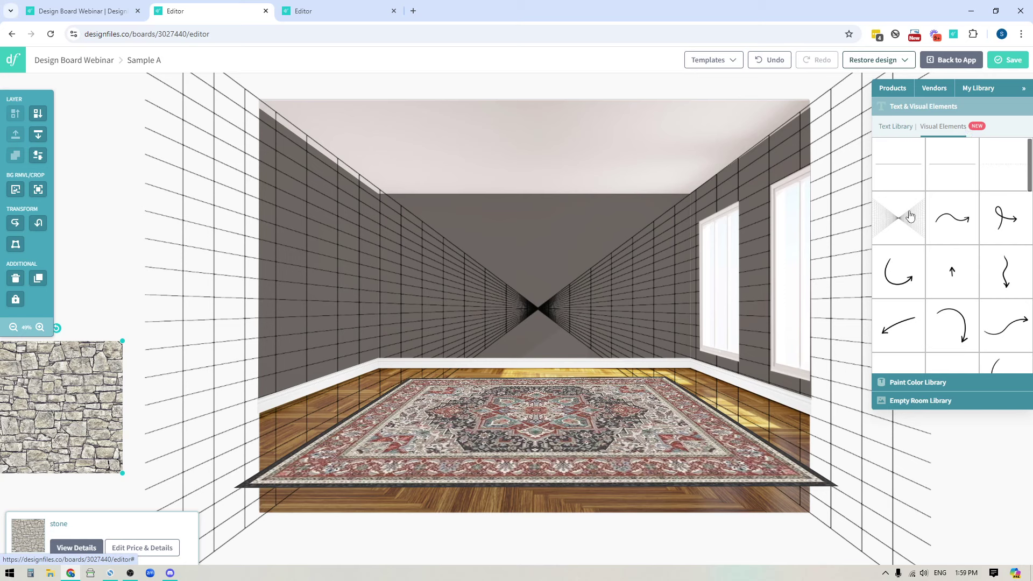
Step: Place the crossed-lines perspective grid over the room and enlarge it to follow the walls
drag(907, 221, 530, 315)
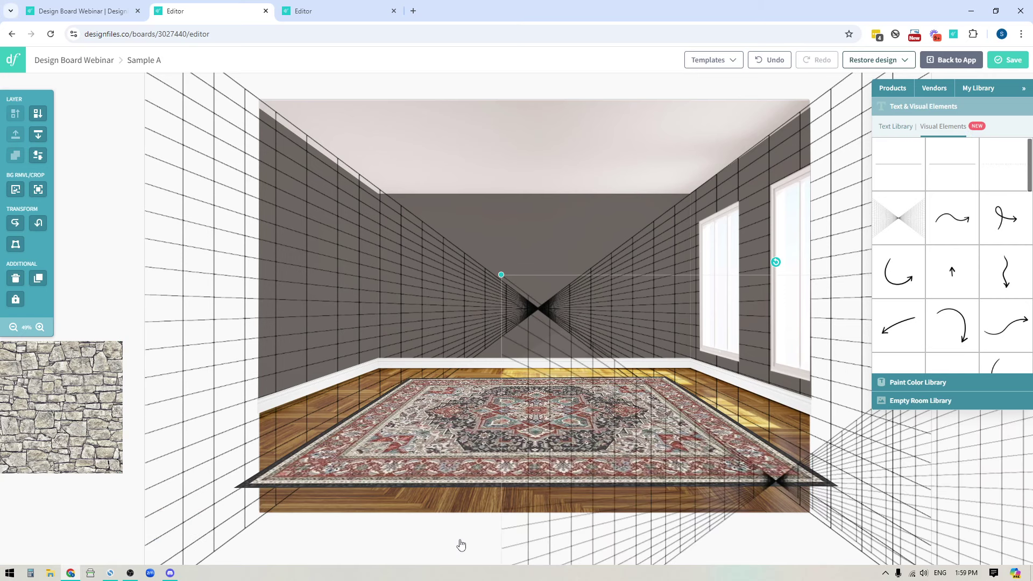
drag(773, 480, 608, 437)
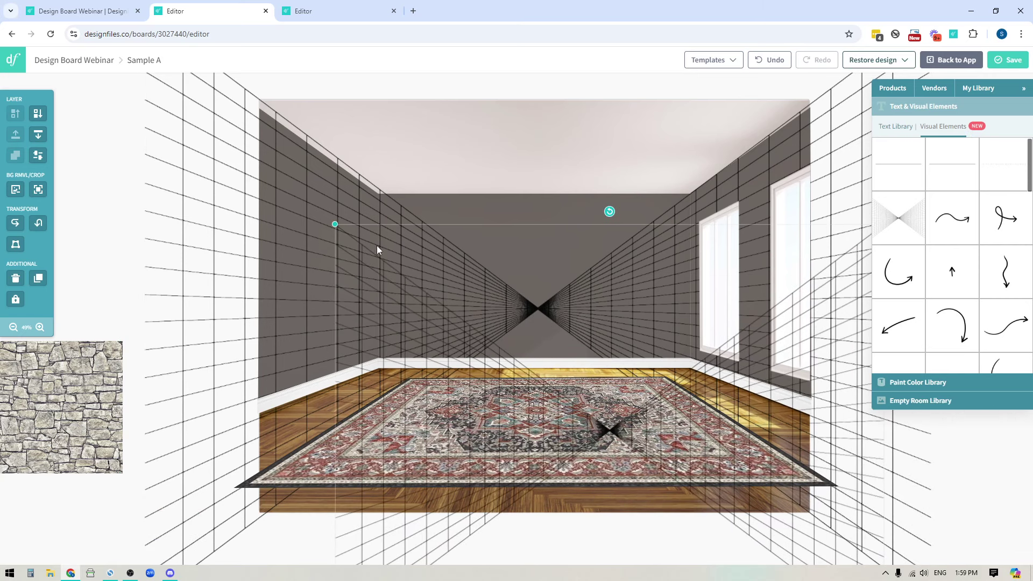
drag(336, 224, 169, 105)
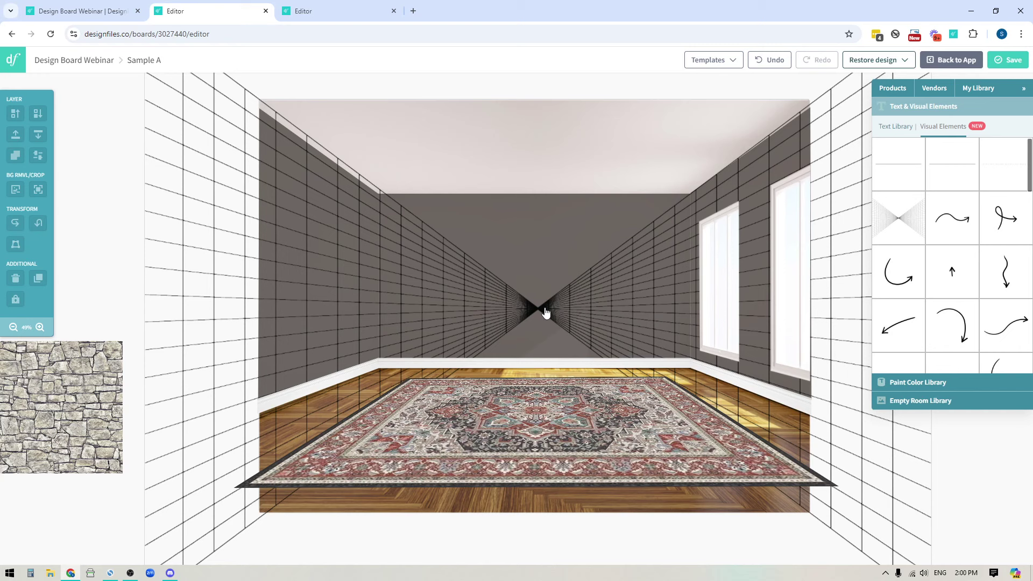
click(13, 327)
click(218, 129)
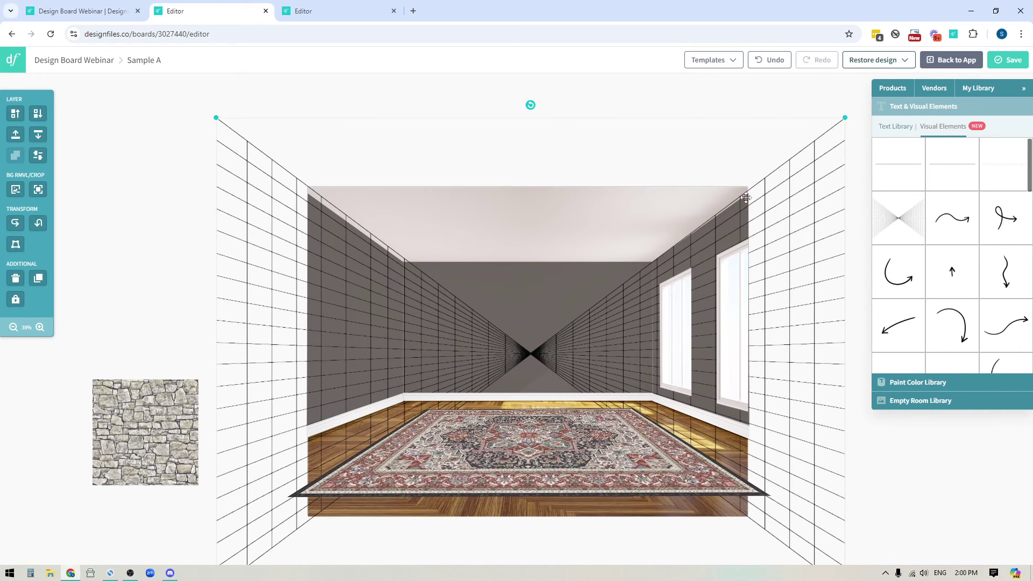
Step: Lock the room with its grid and drop the stone texture swatch onto the back wall's centre
click(16, 300)
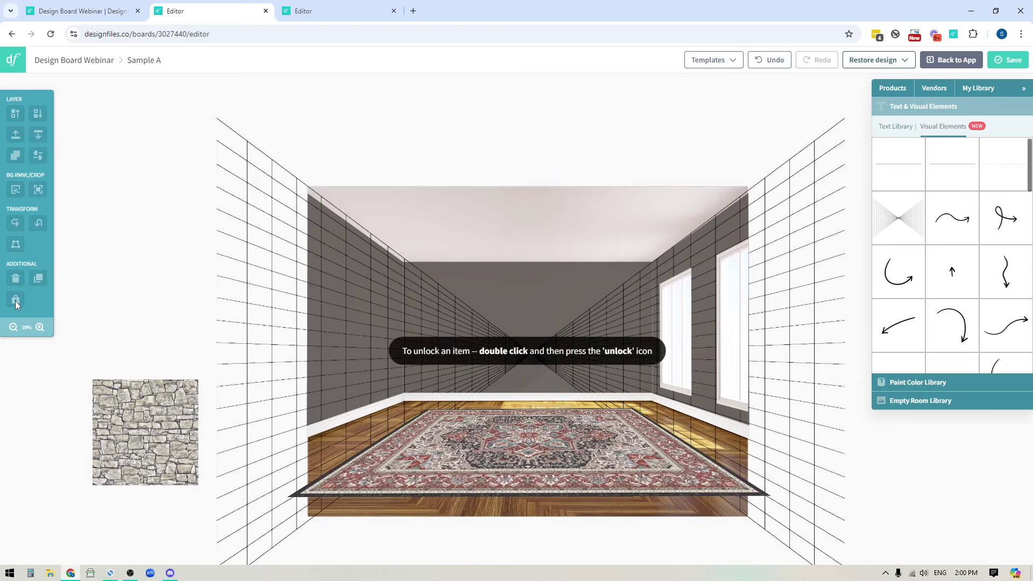
click(39, 327)
click(40, 327)
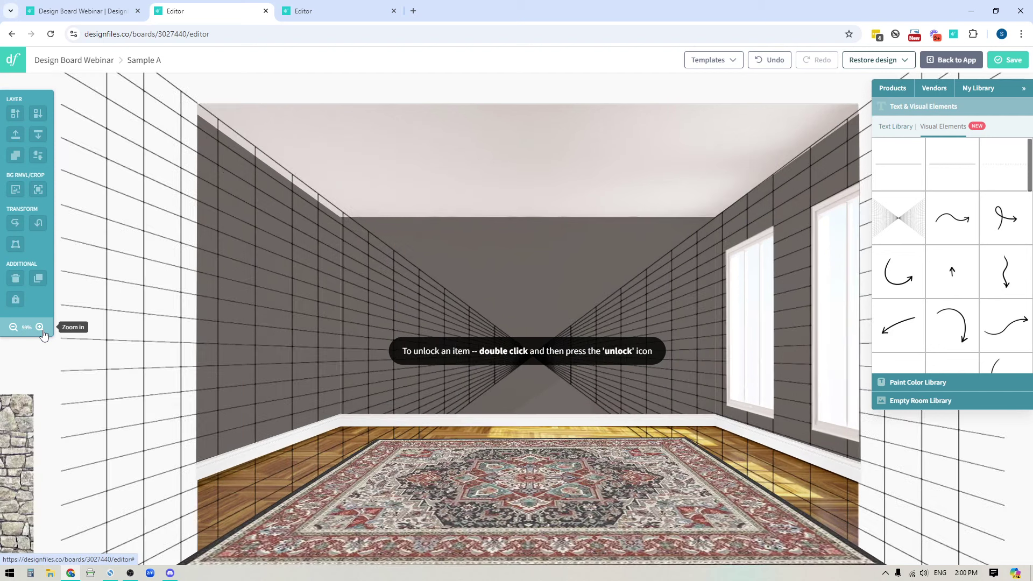
click(22, 425)
drag(21, 425, 590, 277)
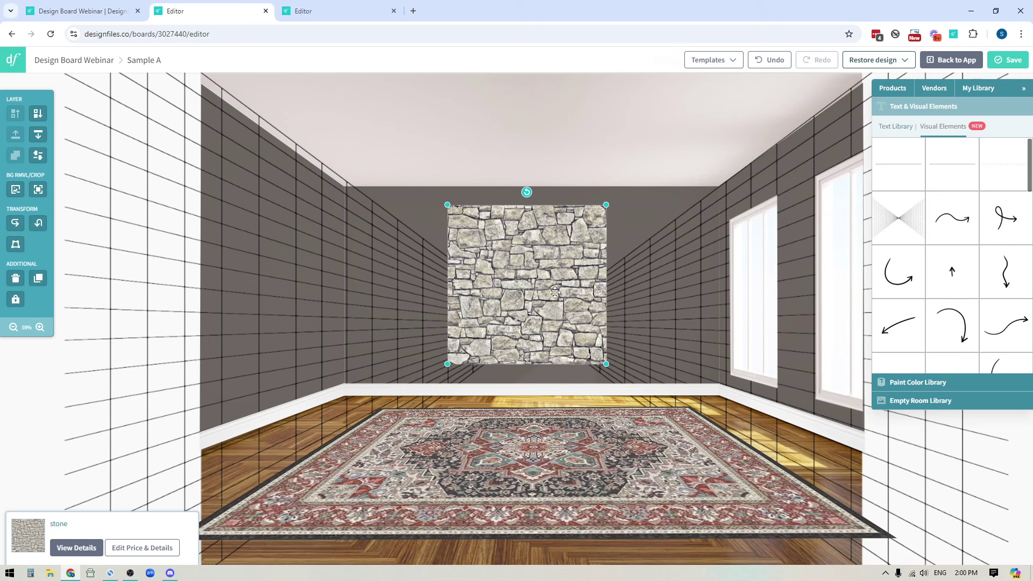
Step: Slide the stone texture swatch to the back wall's left corner, lining its left edge up with it
drag(549, 305, 489, 293)
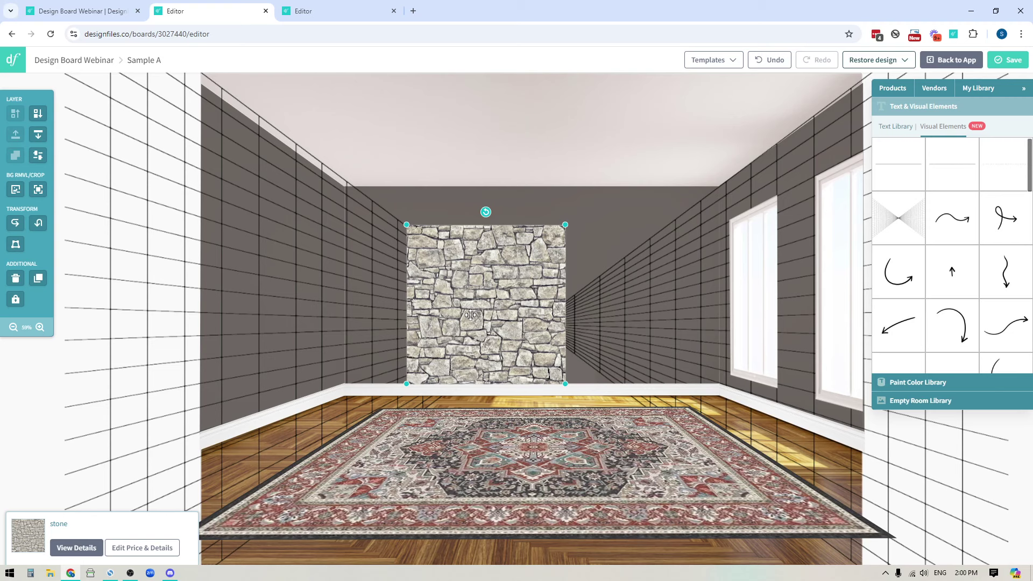
drag(494, 318, 495, 307)
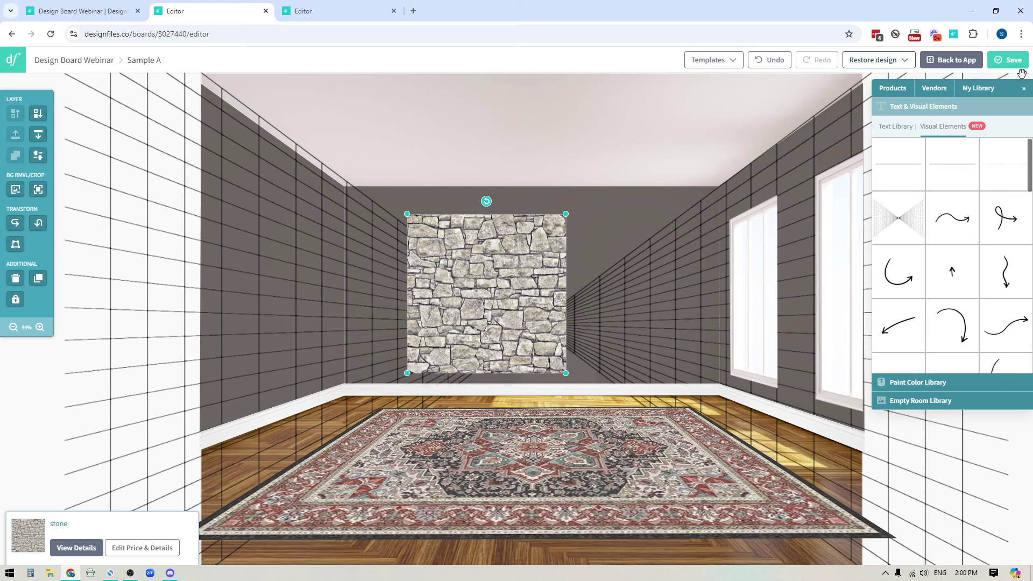
click(984, 92)
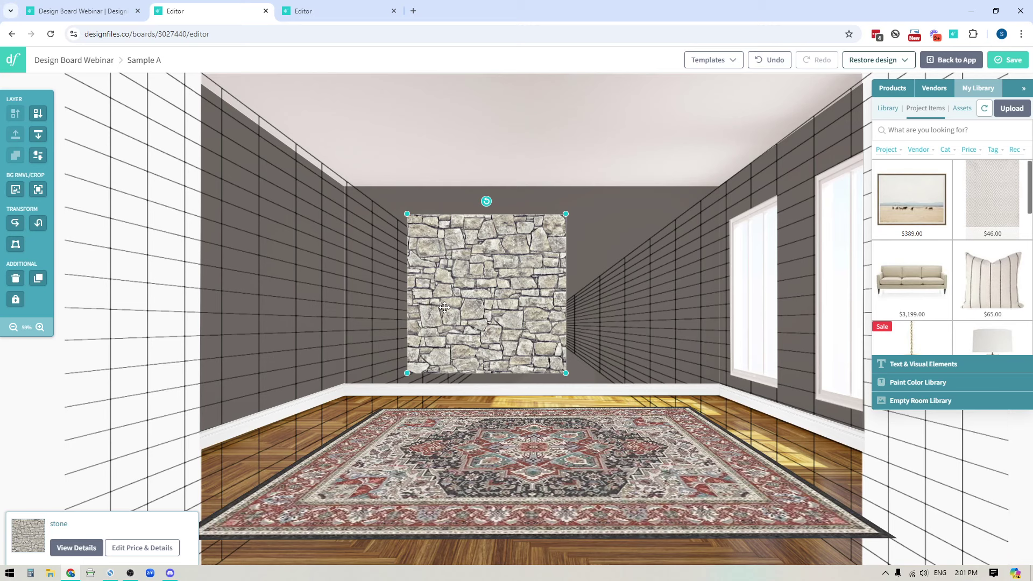
drag(424, 274, 398, 285)
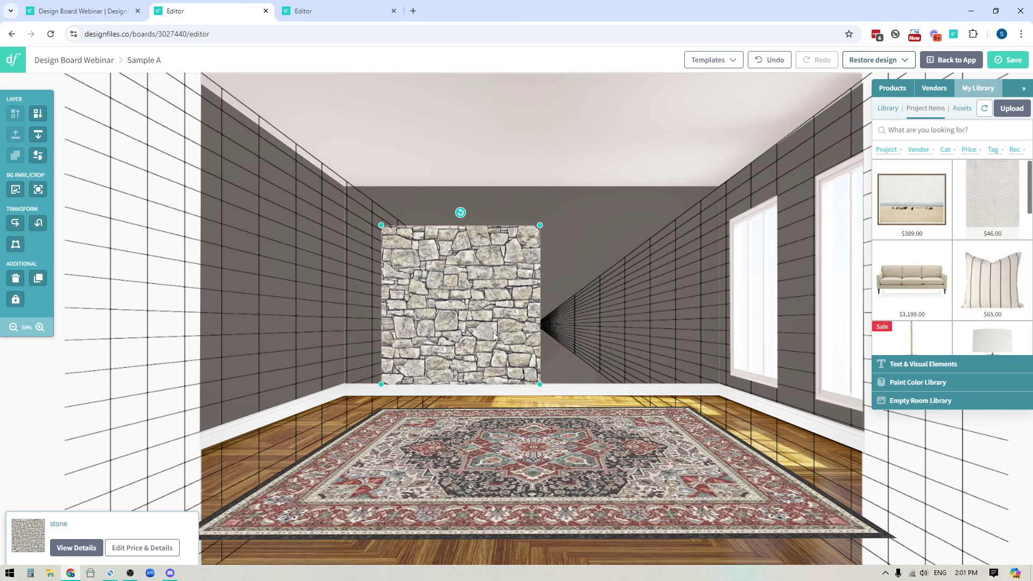
drag(430, 315, 282, 393)
click(57, 428)
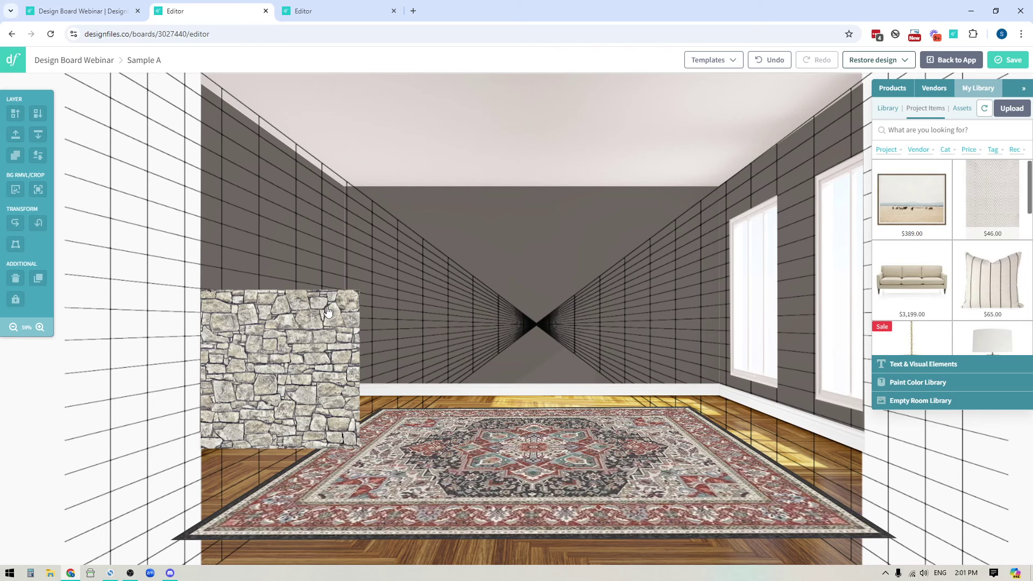
drag(46, 440, 175, 427)
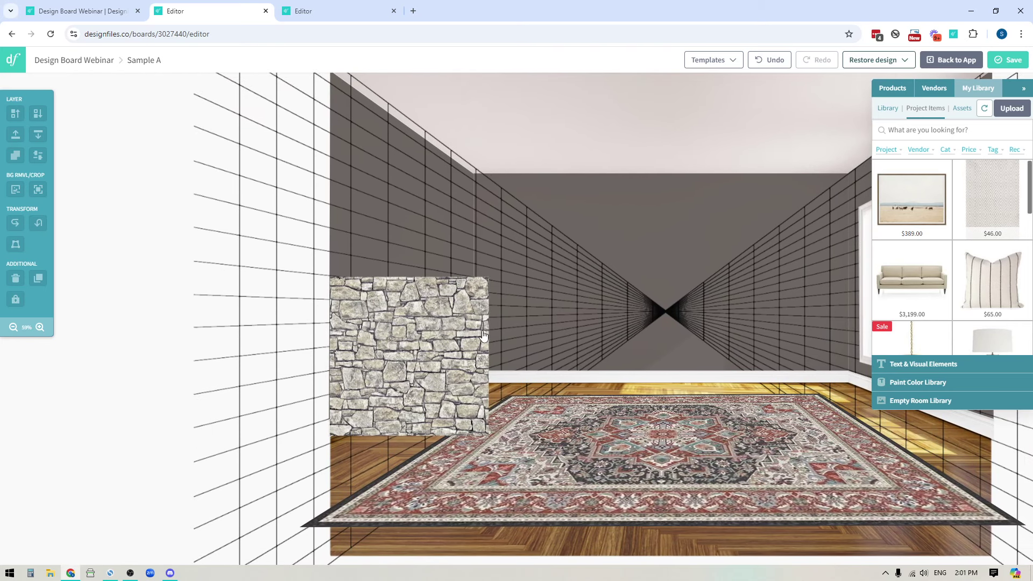
click(359, 317)
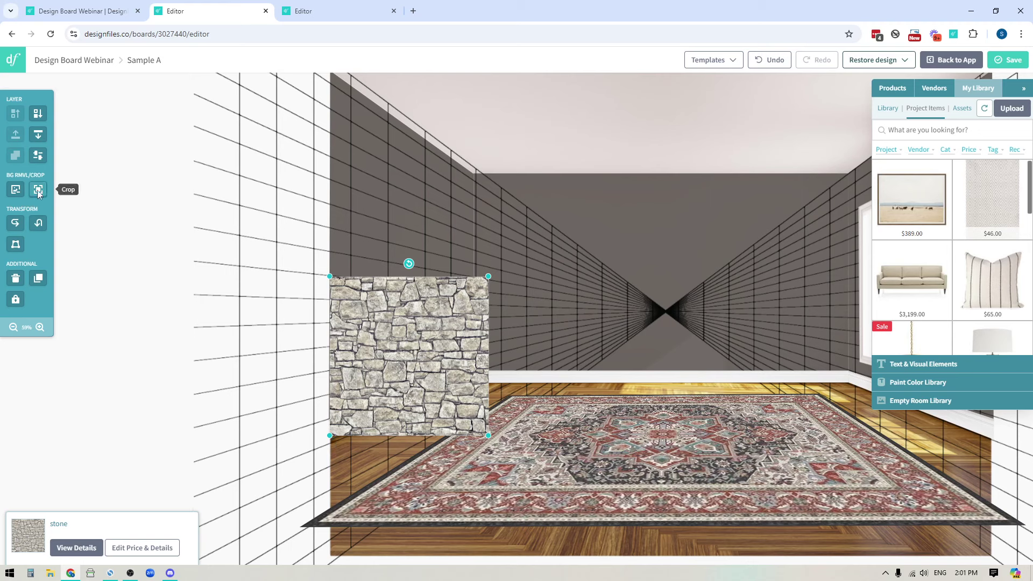
Step: Crop the stone texture down to a narrow strip at the left corner
drag(489, 286, 437, 283)
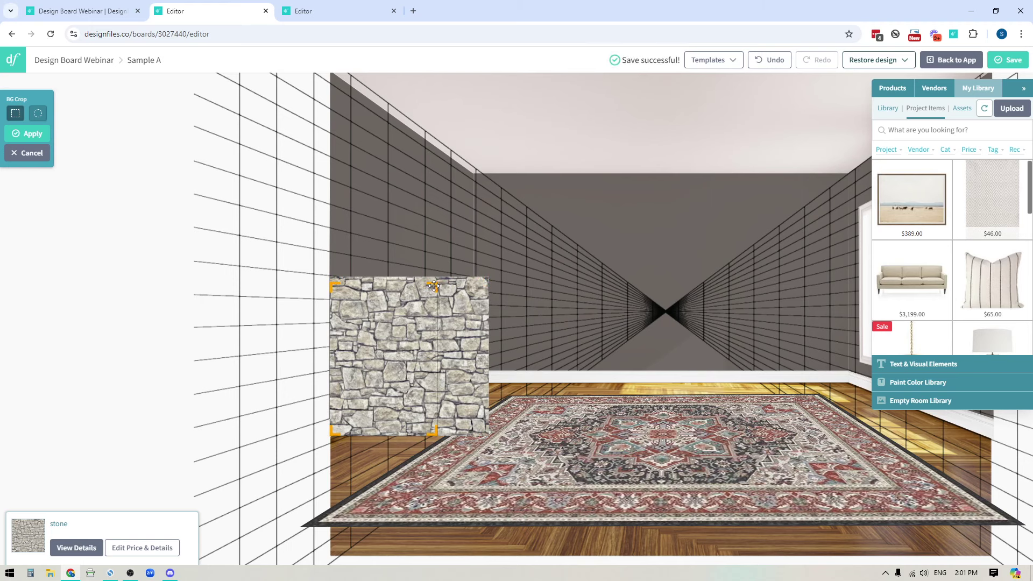
drag(434, 286, 212, 260)
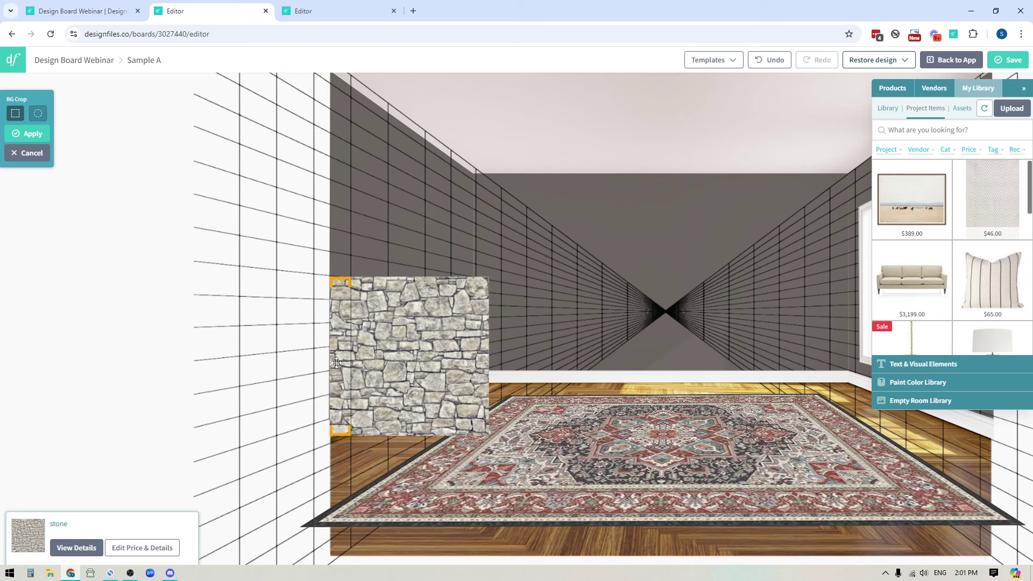
click(32, 134)
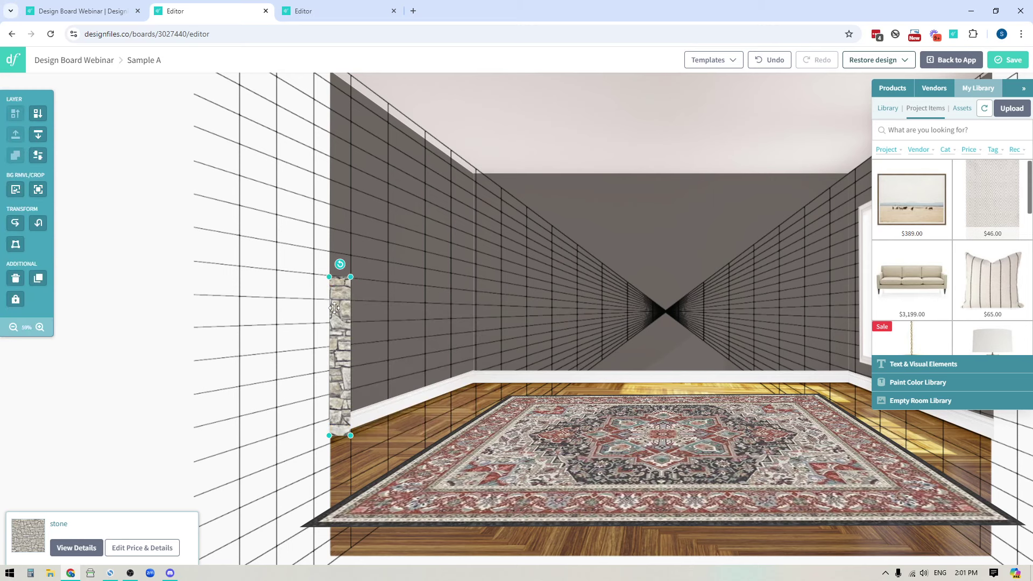
Step: Lower the stone strip's brightness to 70
click(39, 156)
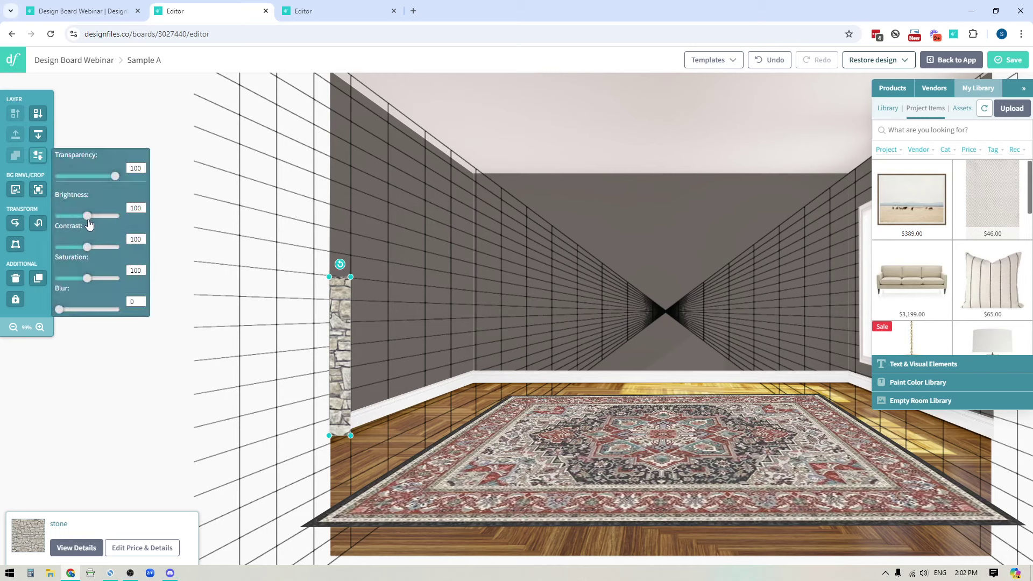
double_click(139, 209)
text(70)
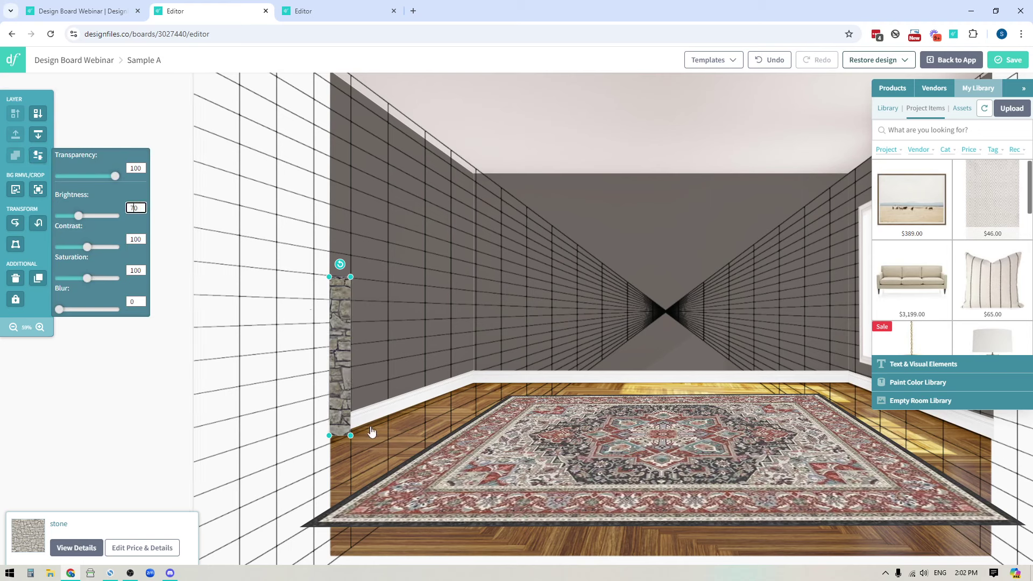
click(122, 402)
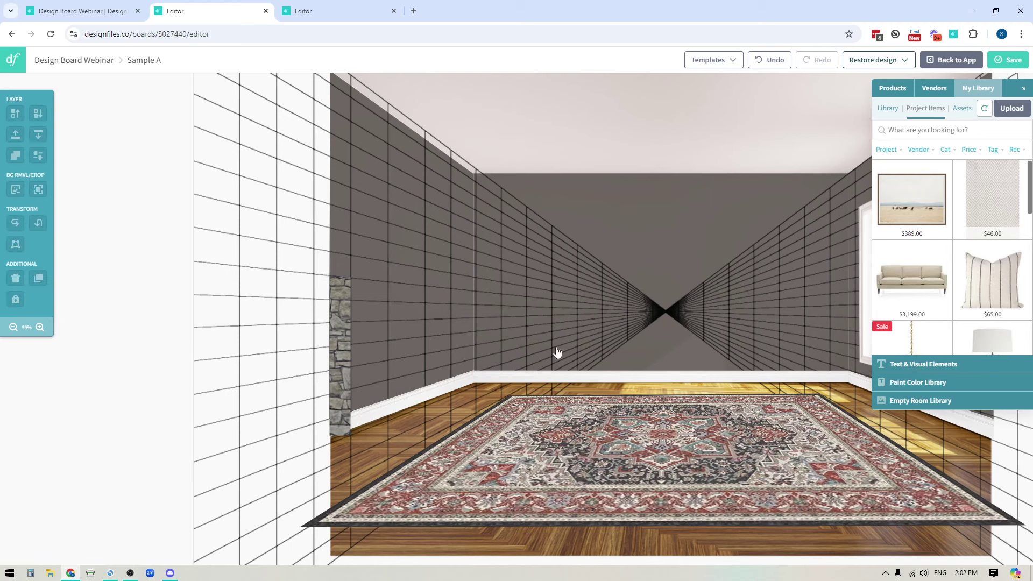
Step: Search the library for 'stone' and add a smaller stone texture at the back wall's centre
click(916, 130)
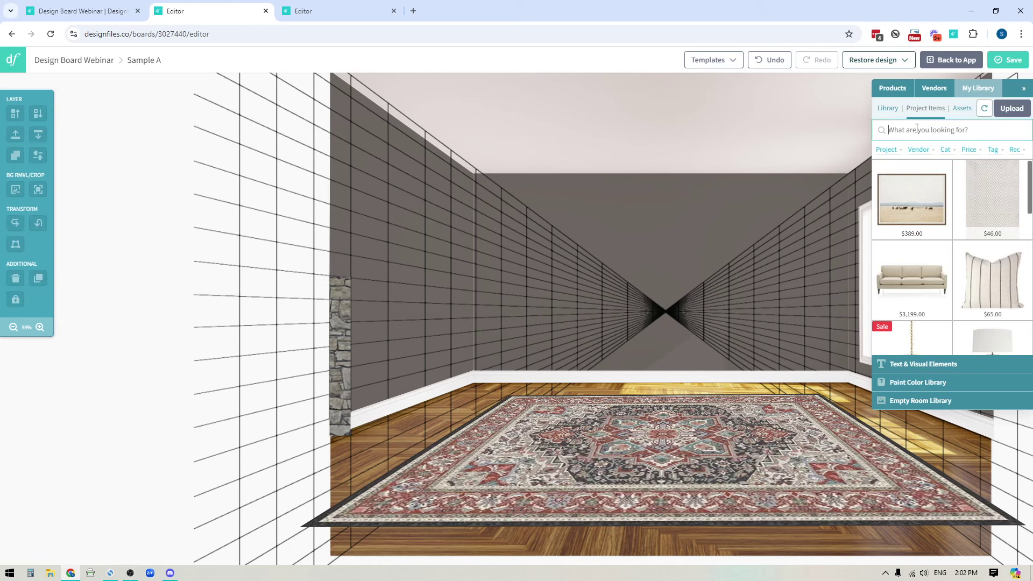
text(stone)
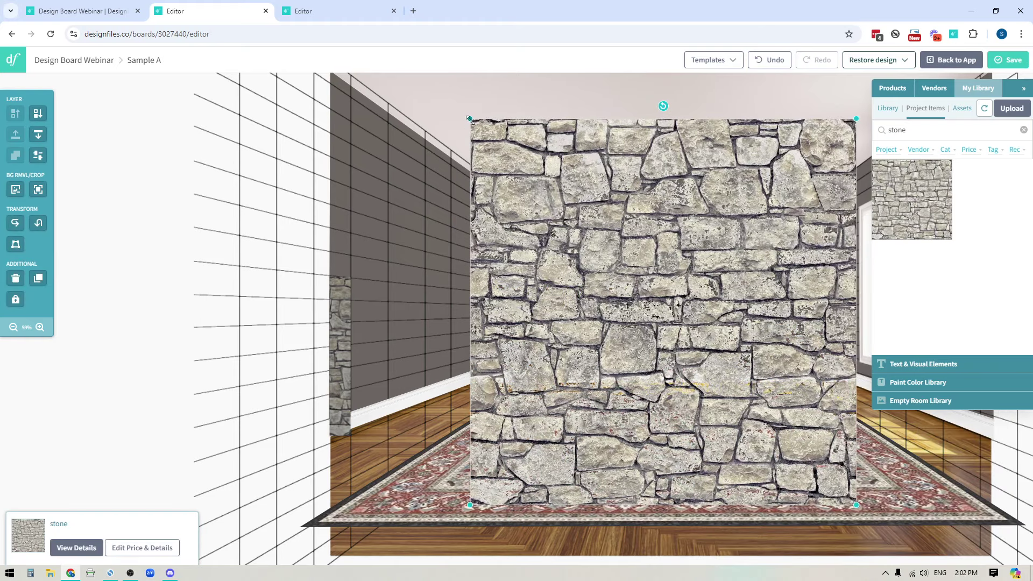
drag(469, 118, 685, 334)
drag(781, 438, 448, 383)
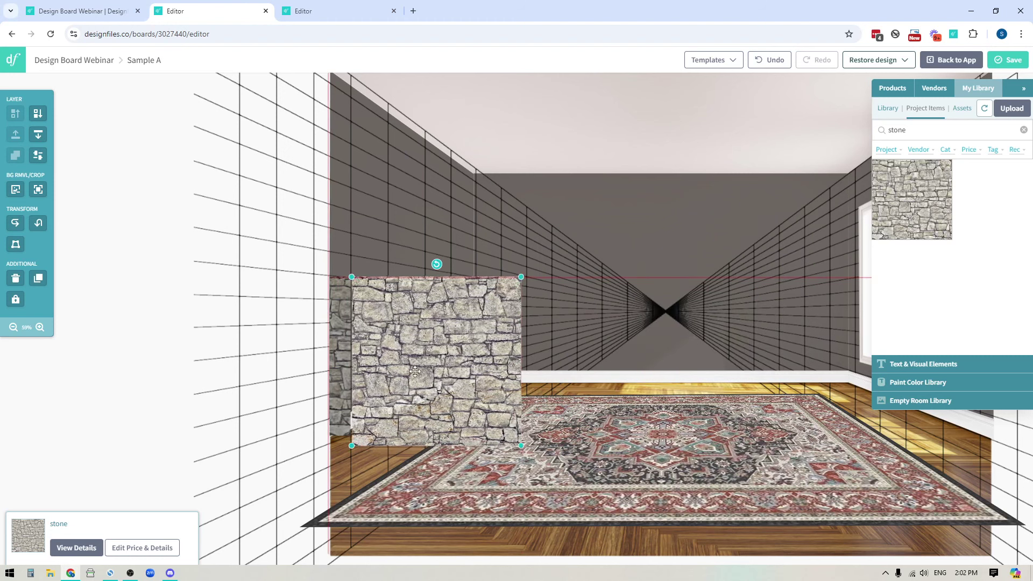
drag(417, 344, 662, 254)
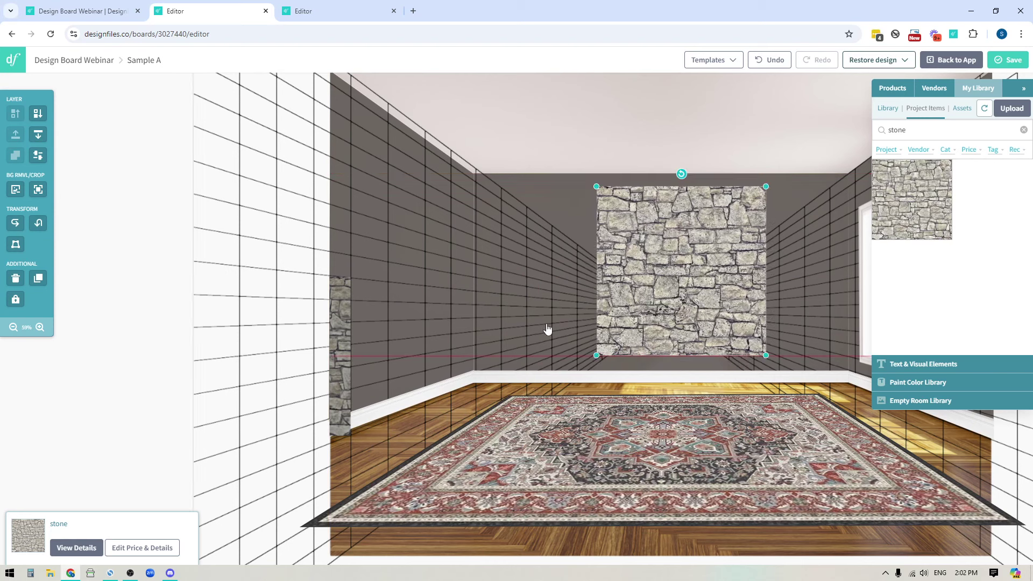
Step: Stack two duplicates of the narrow stone strip up the left corner to the ceiling, aligned
click(340, 329)
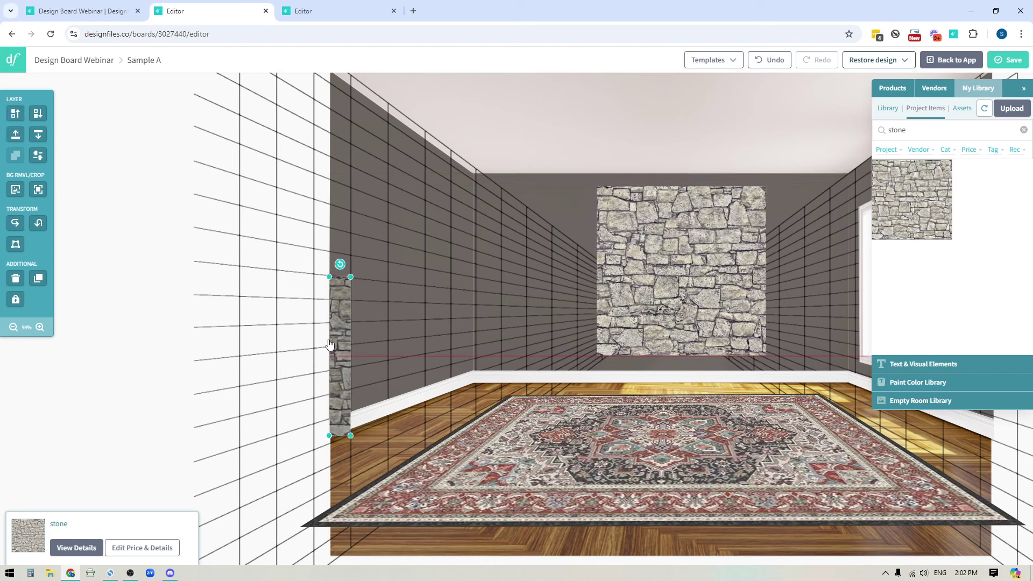
right_click(146, 323)
click(138, 312)
drag(139, 312, 164, 342)
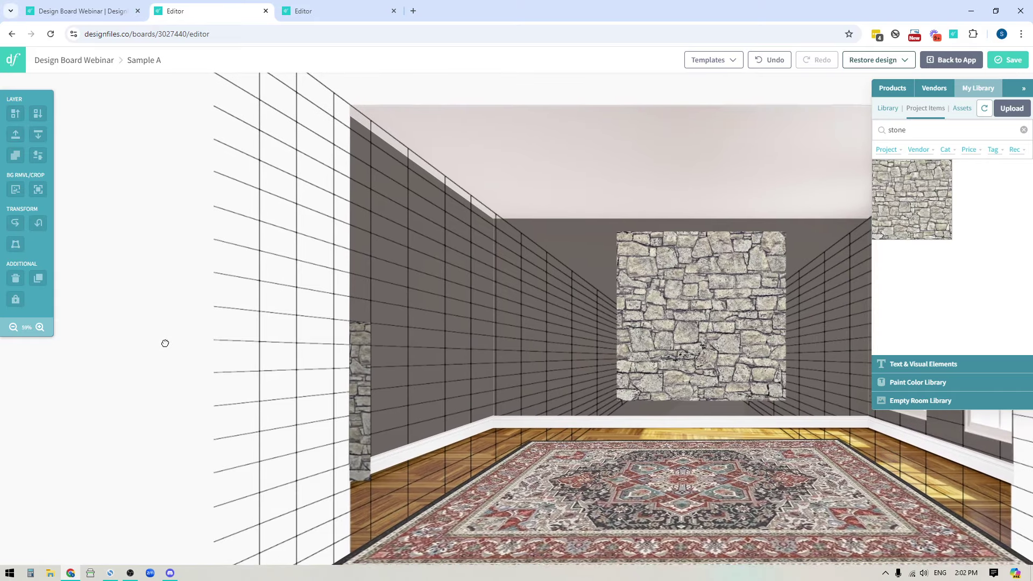
click(373, 366)
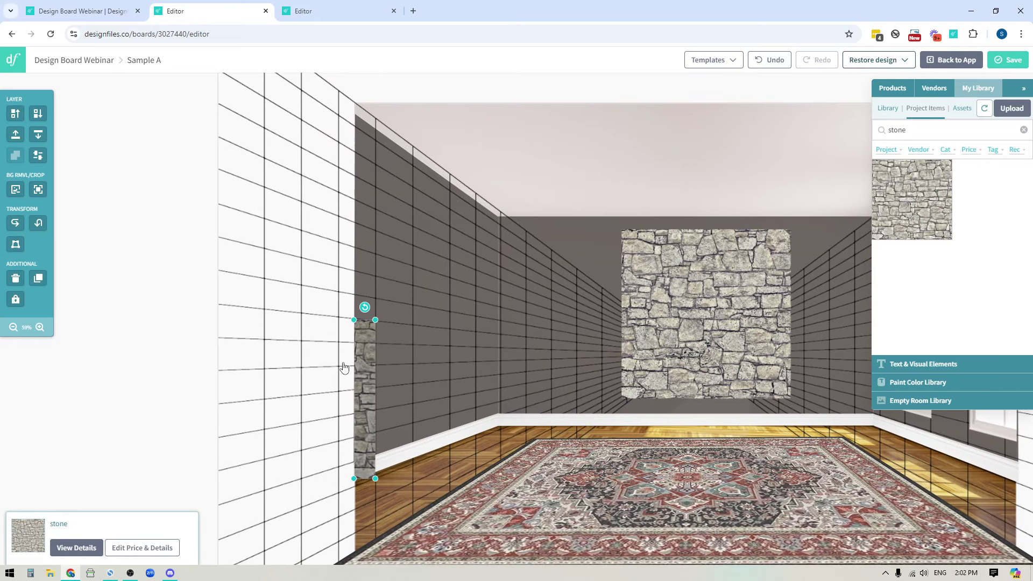
click(46, 279)
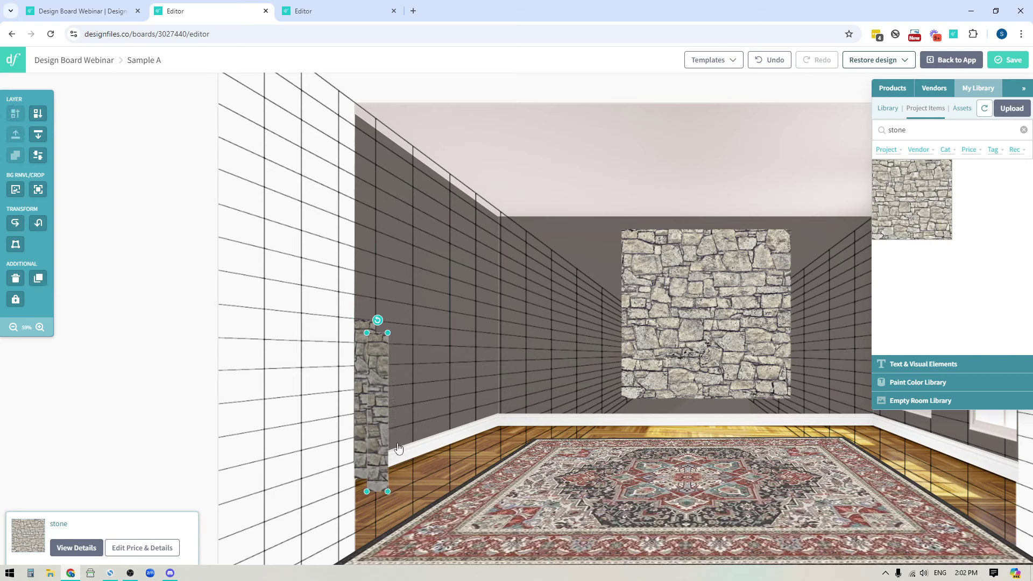
drag(384, 426, 374, 252)
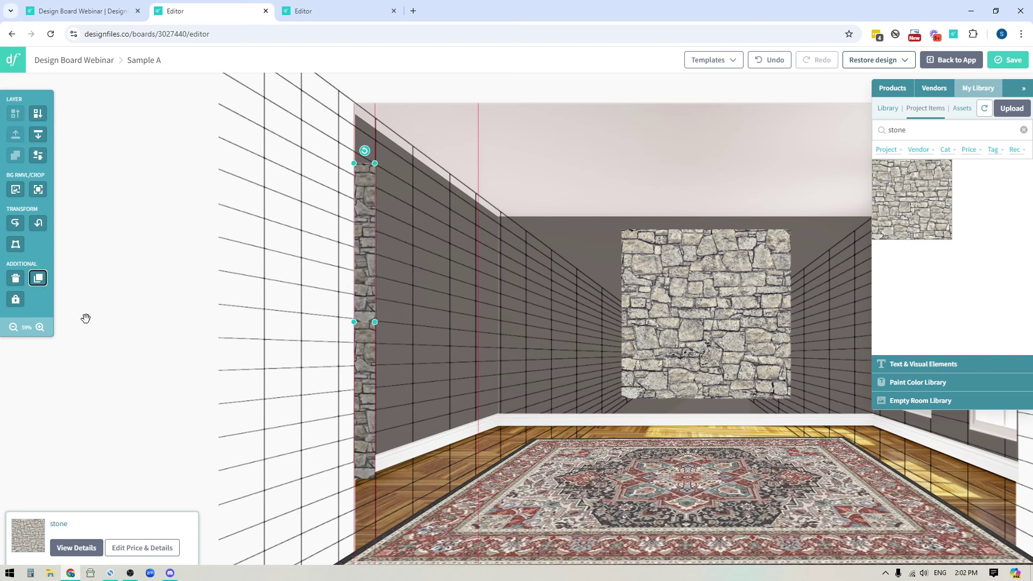
click(36, 279)
drag(381, 304, 372, 250)
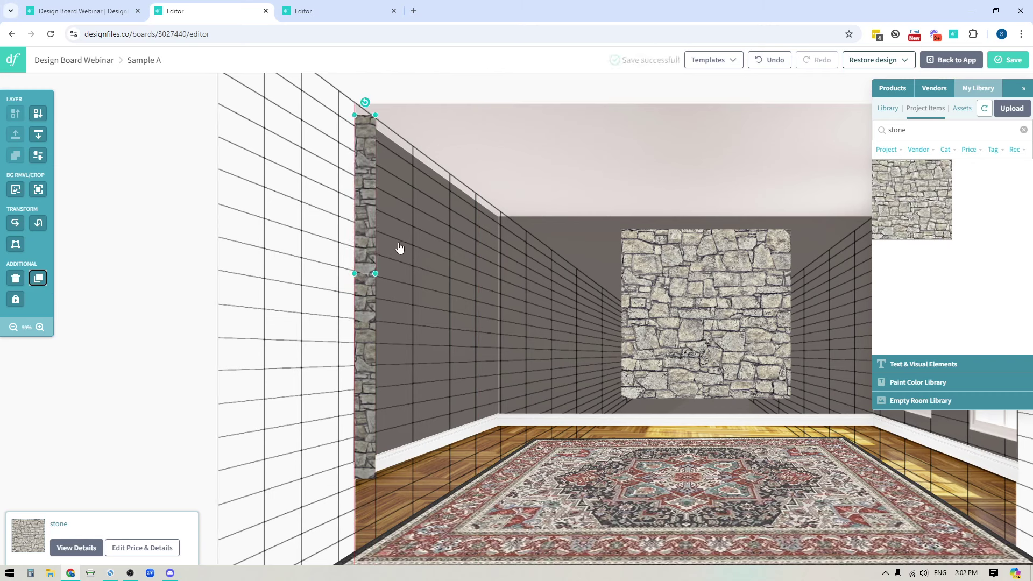
key(Left)
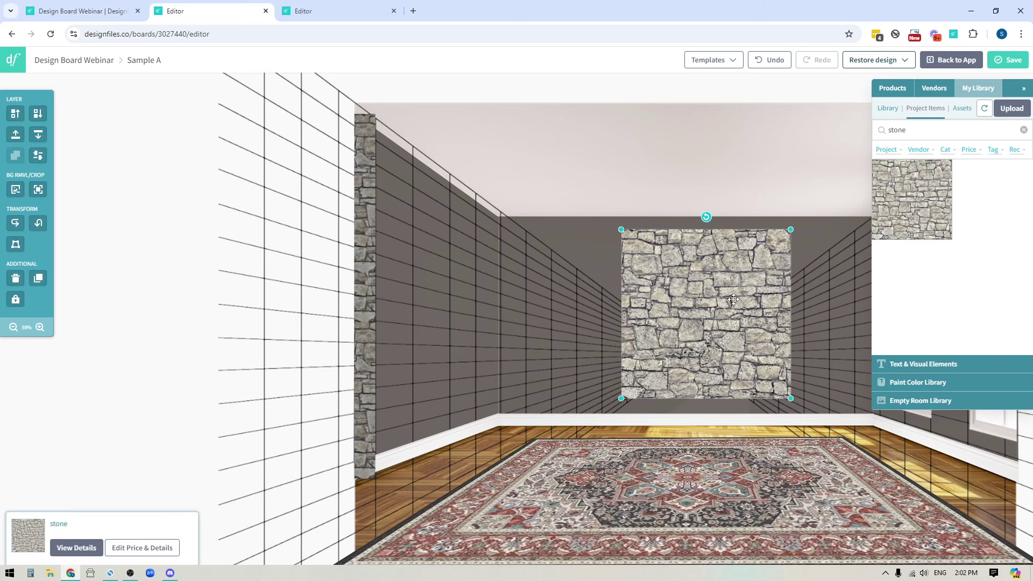
Step: Keep the stone panel's background unremoved, shift the panel left, and duplicate it
drag(686, 317, 609, 294)
click(16, 190)
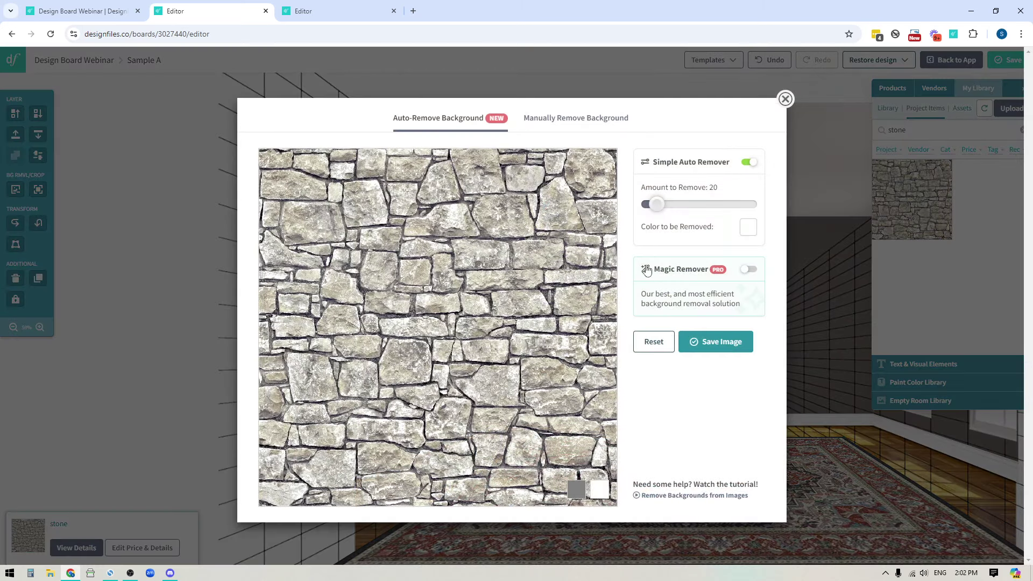
click(714, 342)
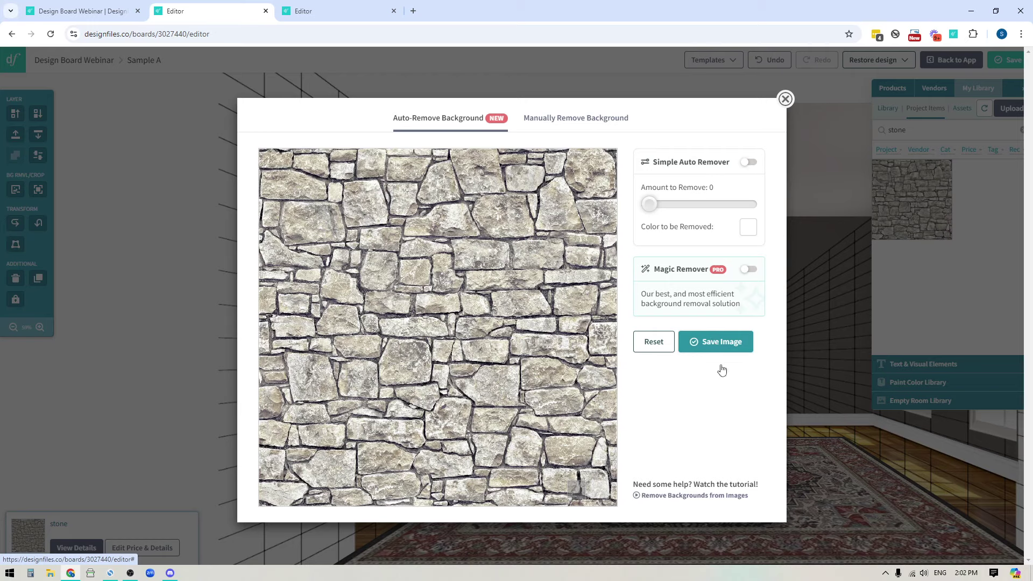
drag(601, 350, 724, 290)
click(38, 278)
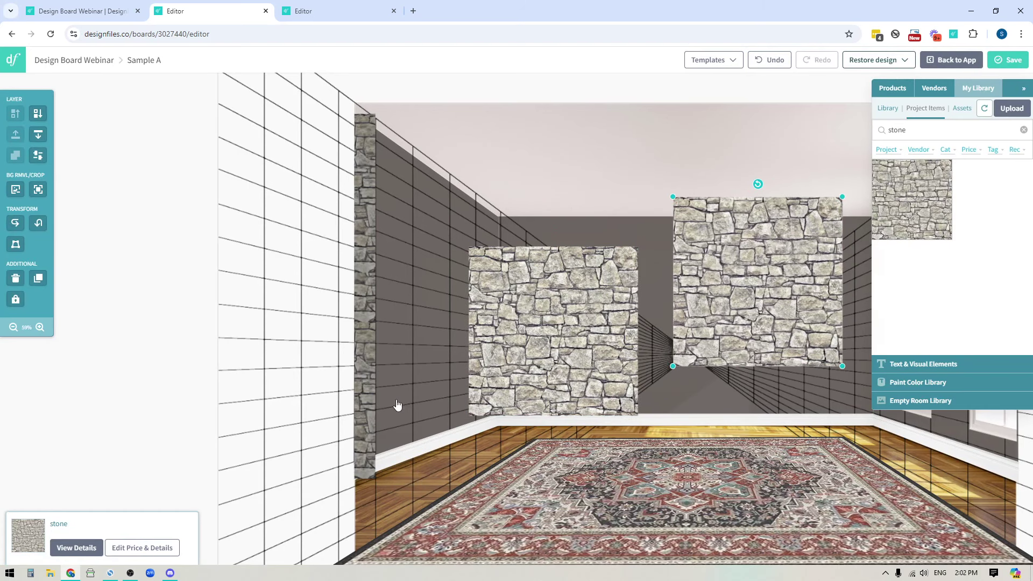
Step: Move a copy of the middle stone panel low to the back wall's left end beside the strip
click(540, 331)
click(38, 278)
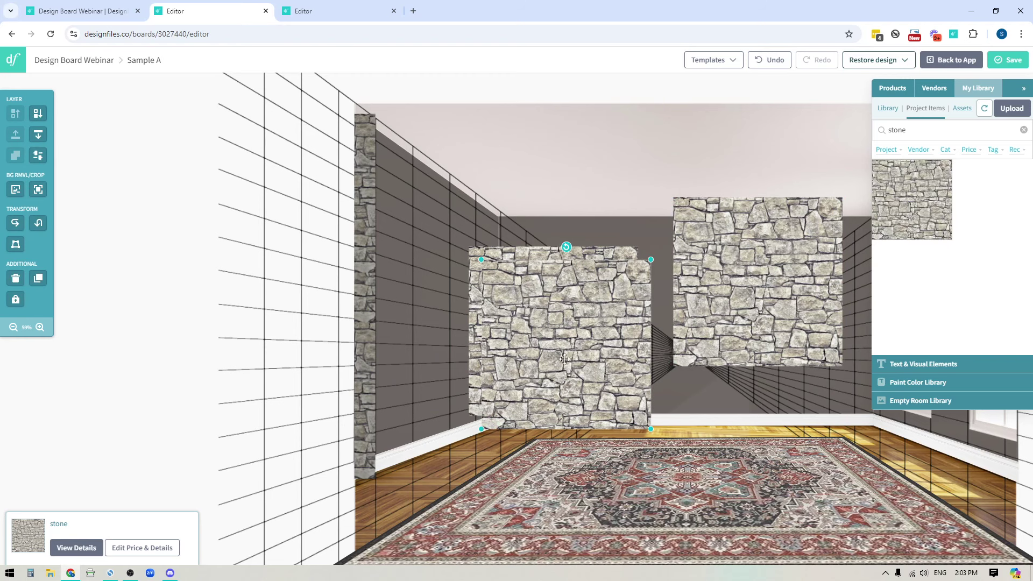
click(579, 340)
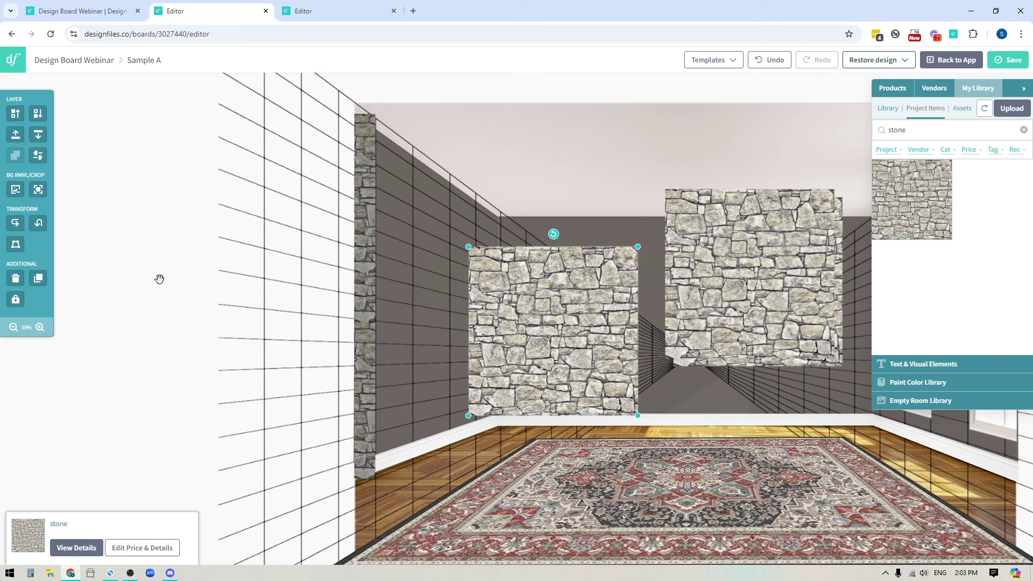
drag(591, 327, 464, 387)
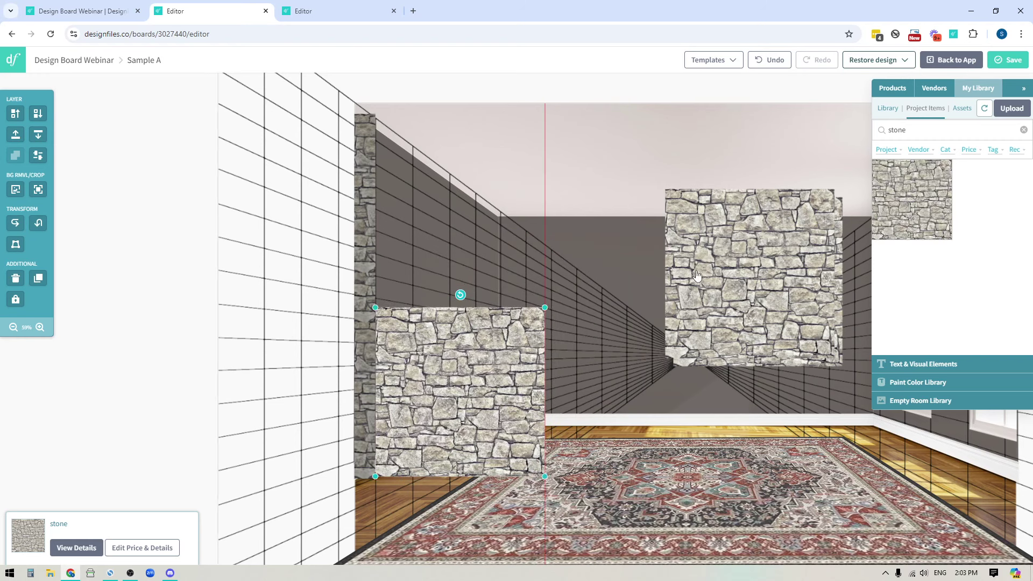
key(ctrl+d)
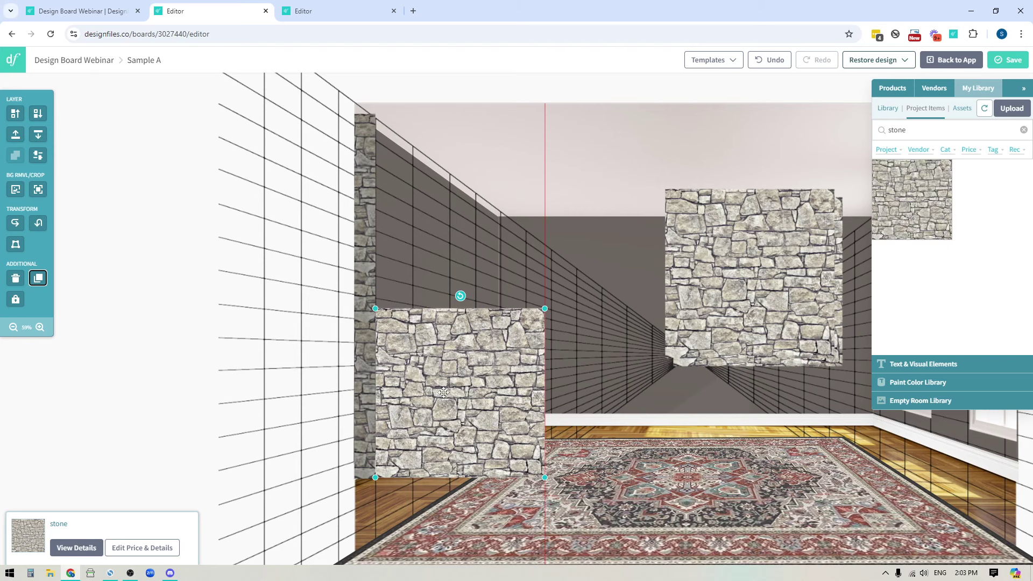
drag(191, 435, 194, 329)
Step: Set the lower-left stone panel's transparency to 30 so the grid lines show through
click(40, 328)
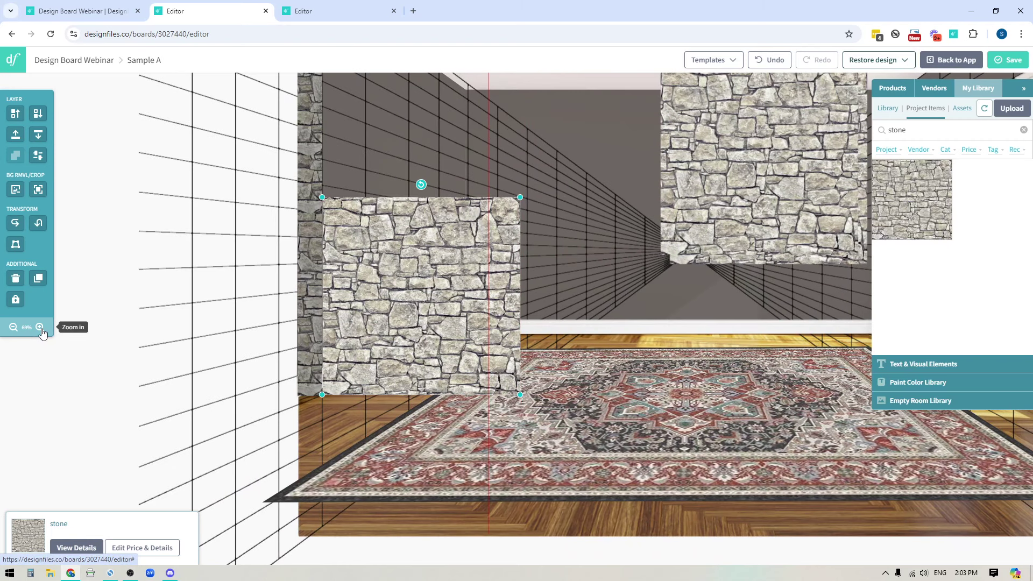
drag(69, 398, 91, 406)
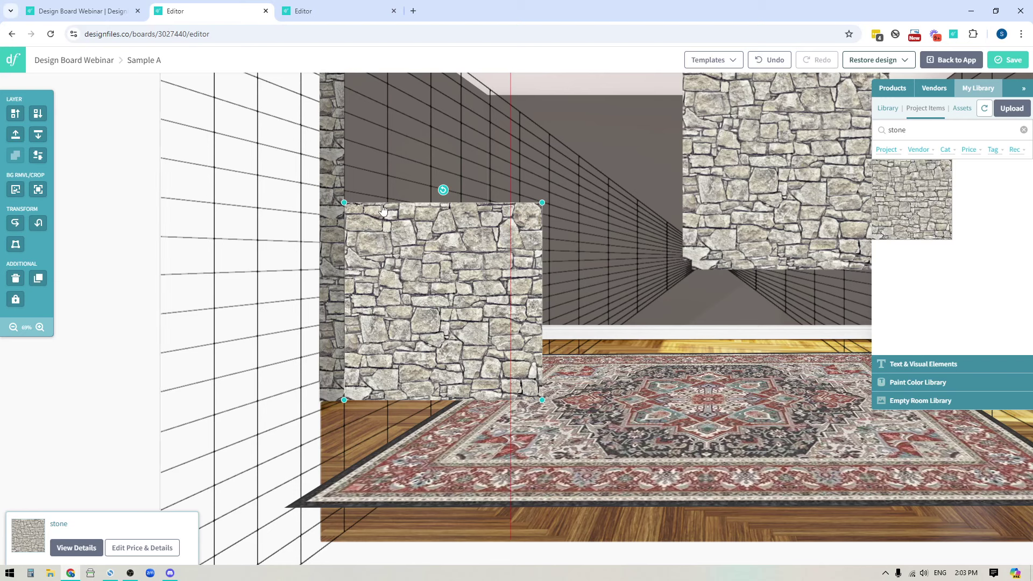
click(38, 157)
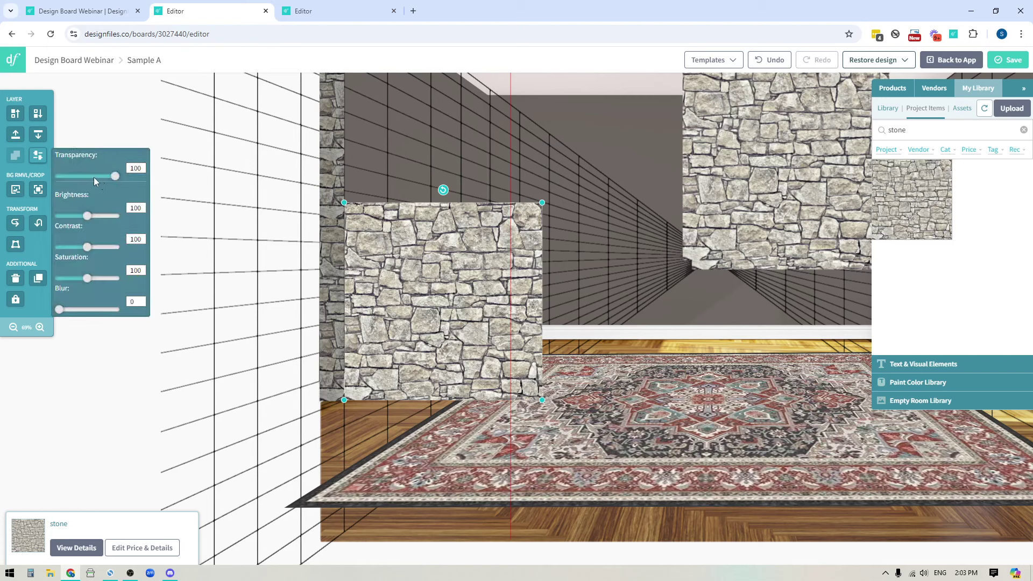
drag(93, 176, 74, 176)
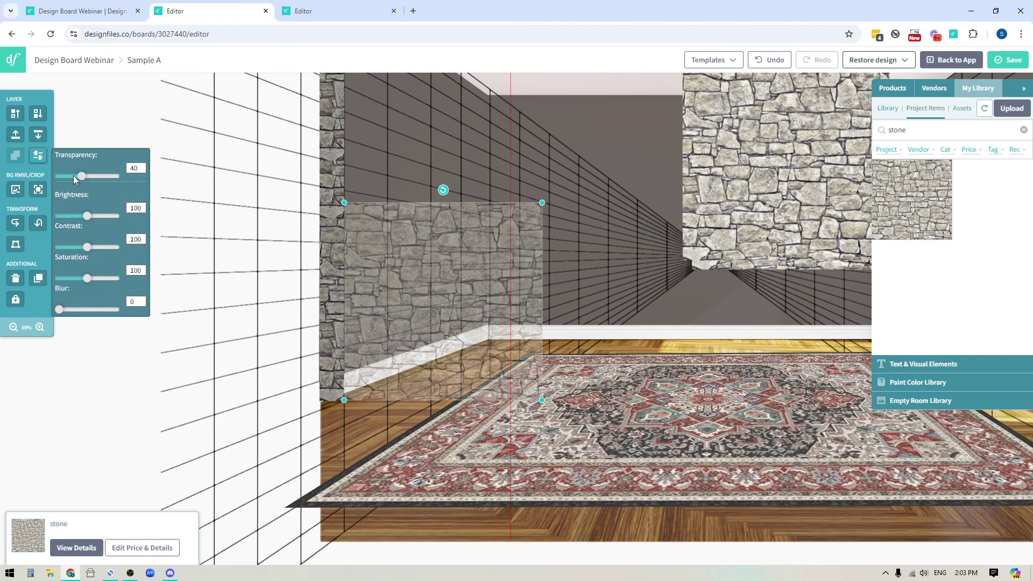
click(134, 168)
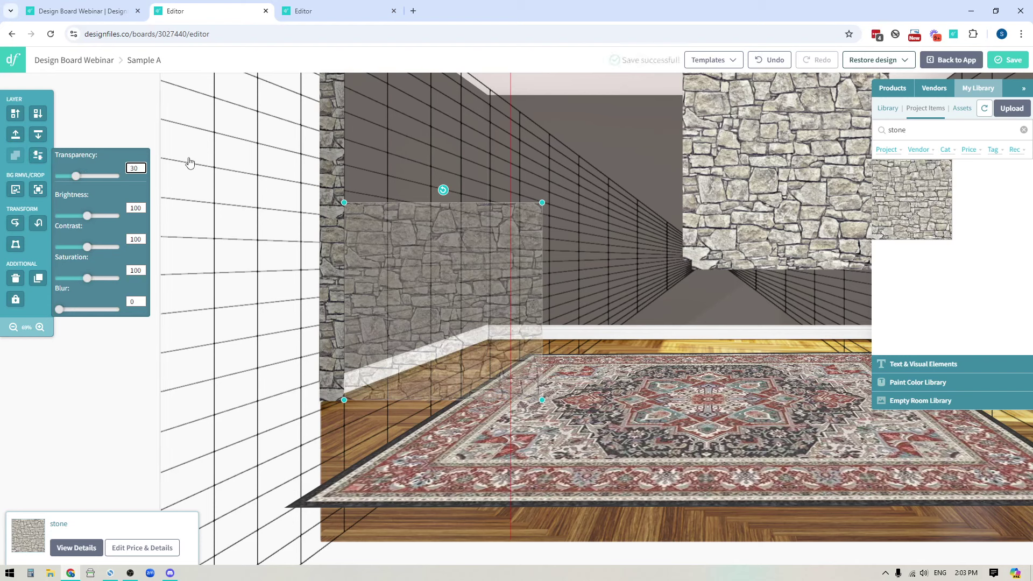
click(92, 104)
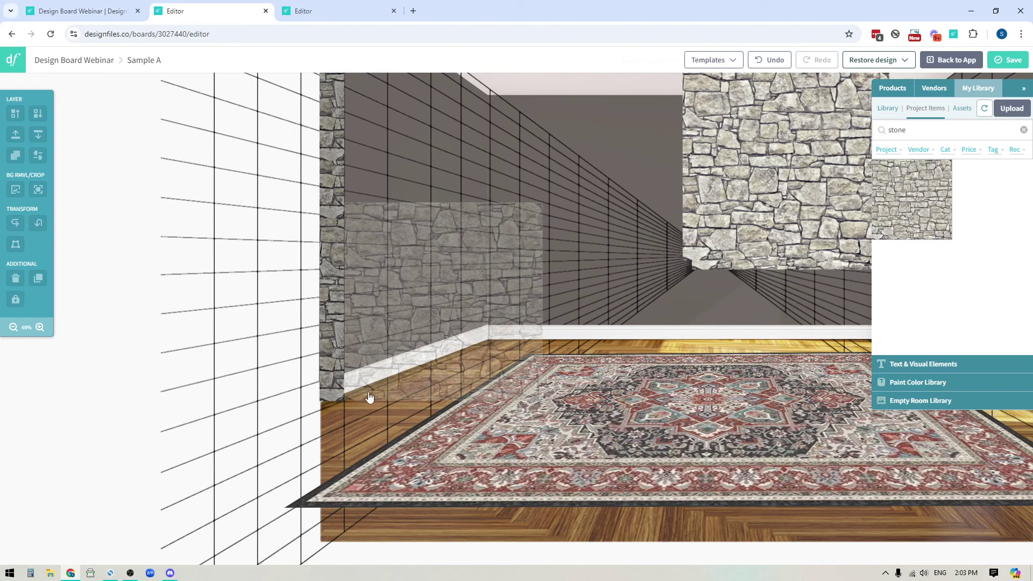
click(439, 252)
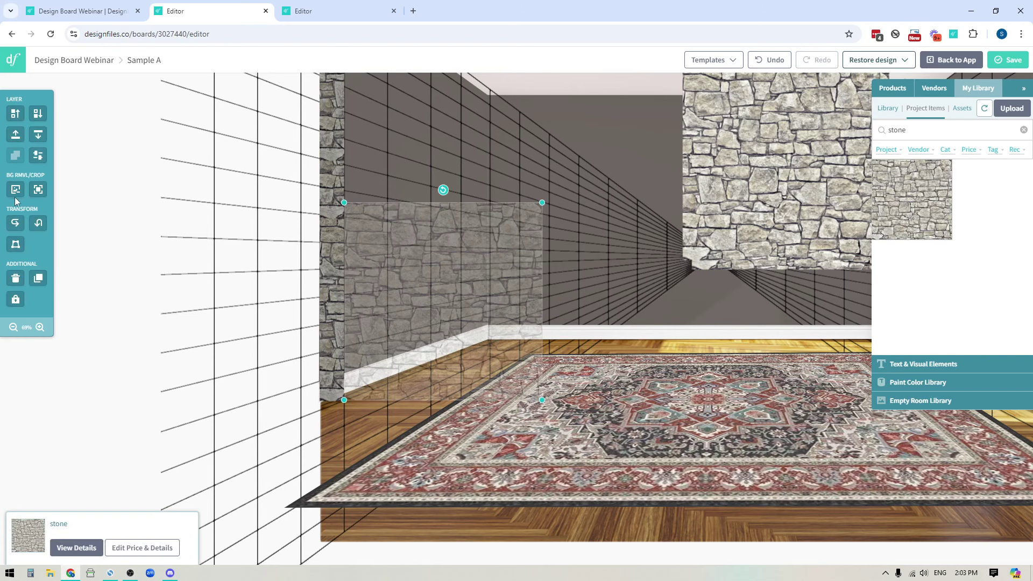
Step: Pull the stone panel's right-hand corners to match the wall's perspective lines and apply the distortion
click(15, 245)
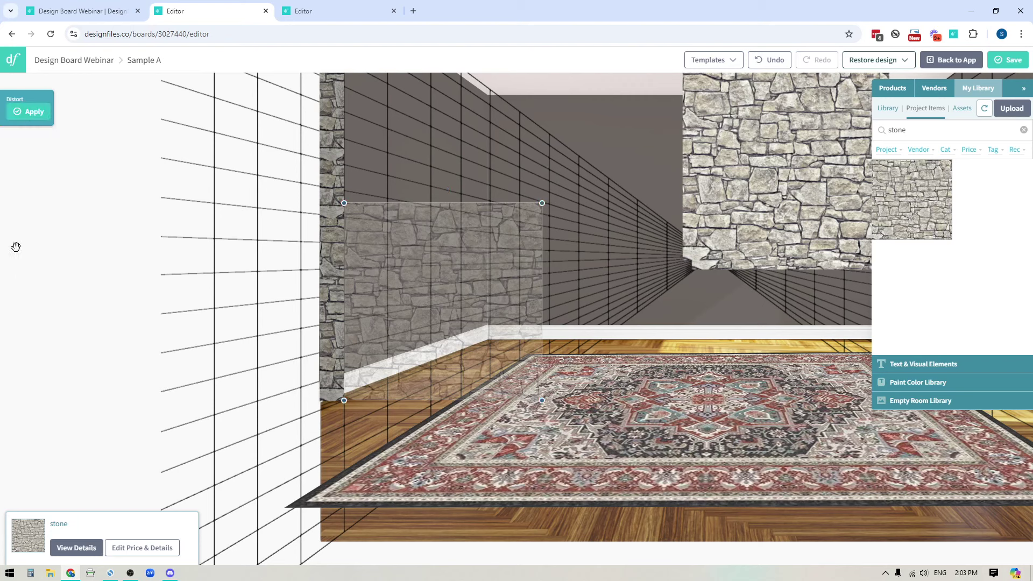
drag(542, 401, 461, 355)
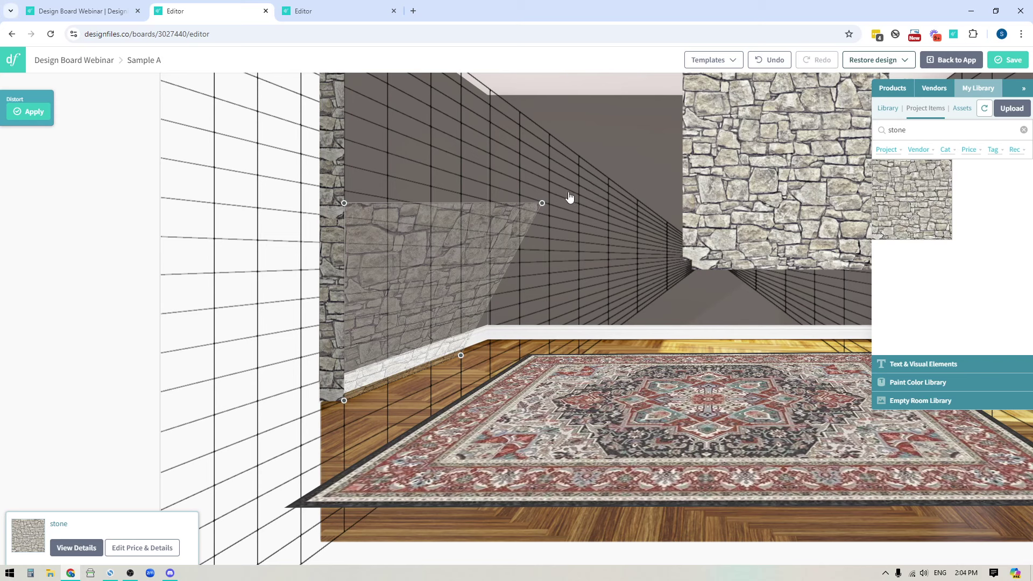
drag(541, 203, 460, 220)
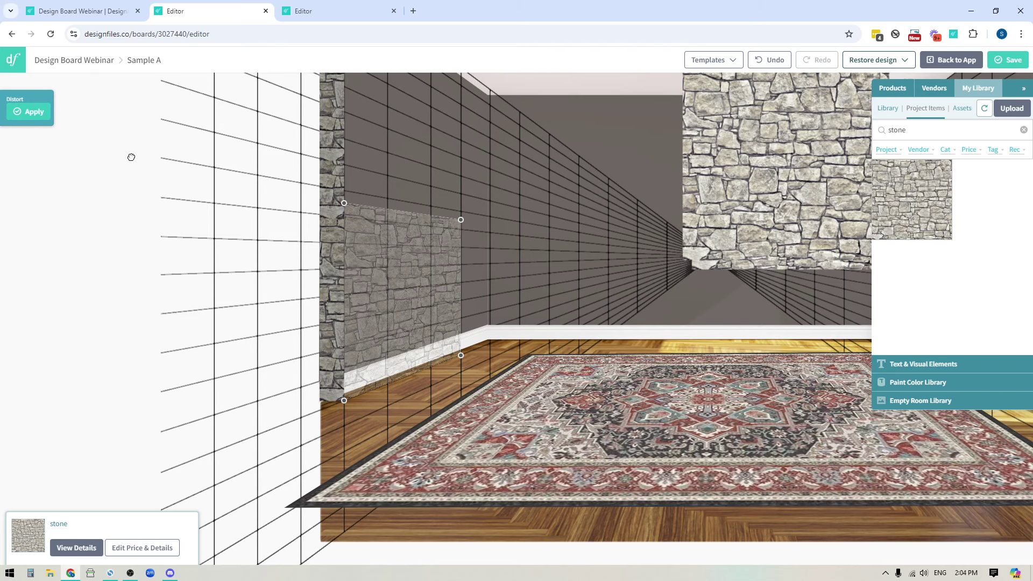
drag(132, 157, 156, 268)
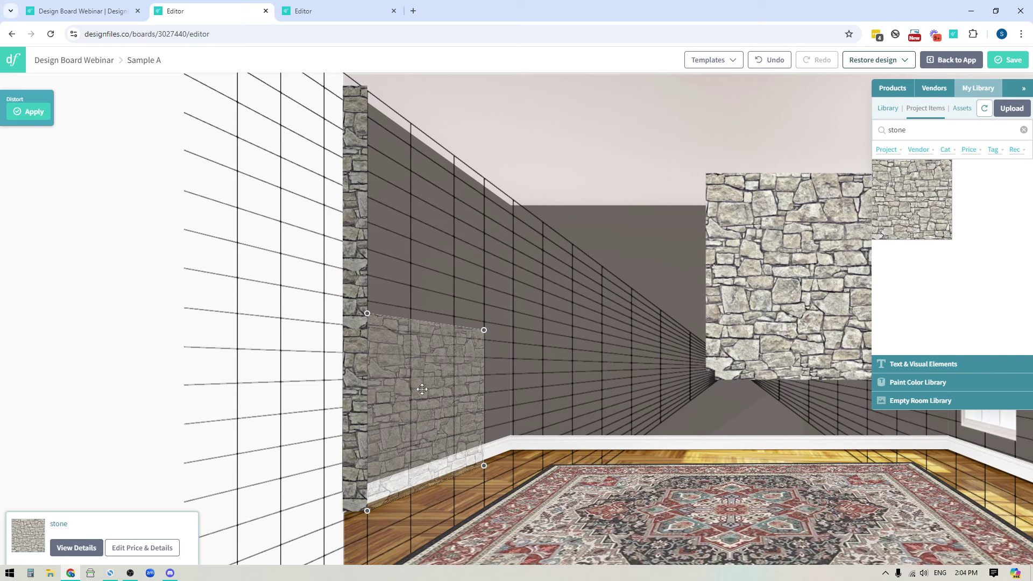
click(34, 111)
Step: Restore the angled stone panel to transparency 100, then drag another stone panel to the upper-left wall
click(37, 155)
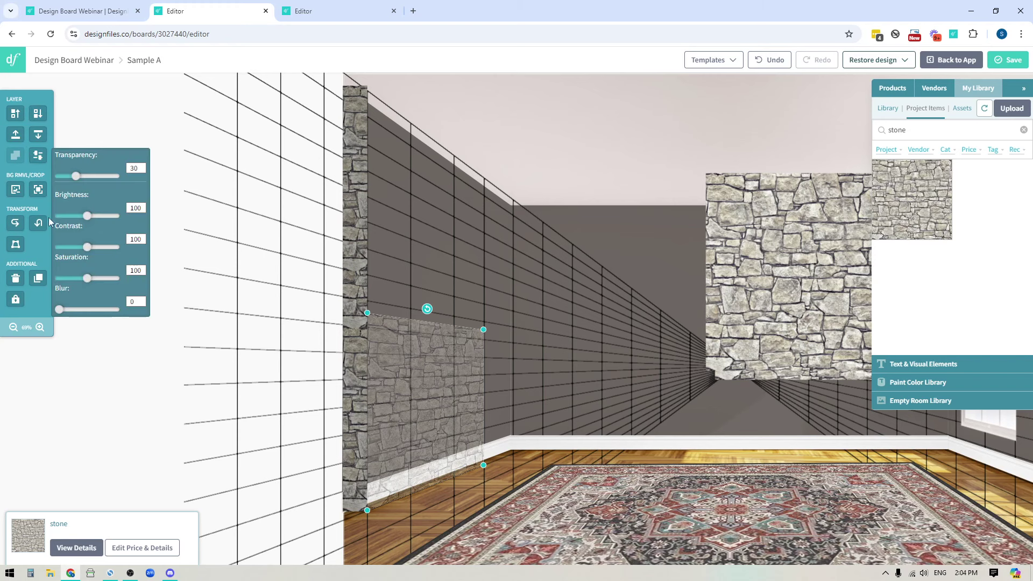
drag(79, 177, 136, 180)
click(124, 386)
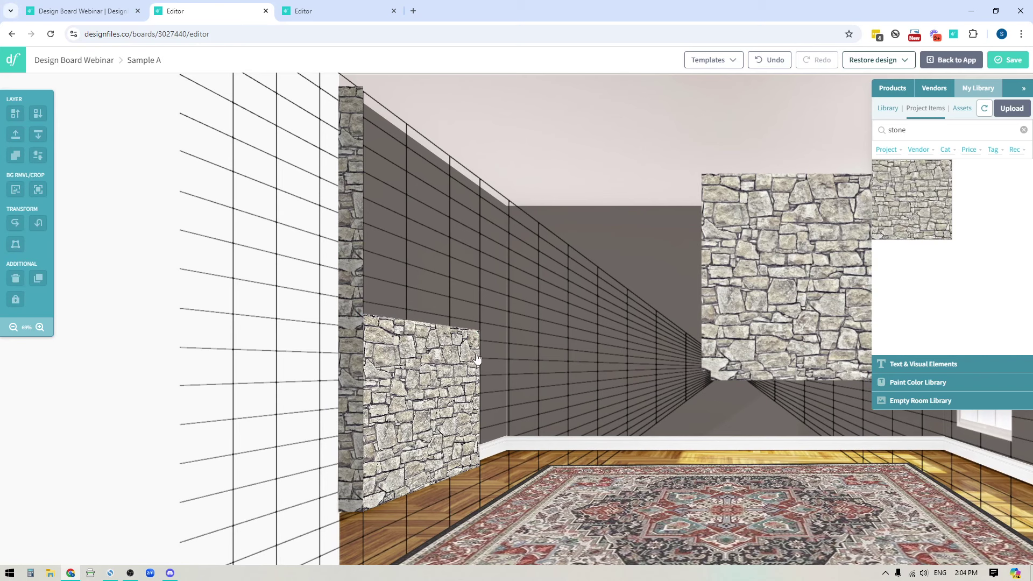
drag(842, 293, 467, 266)
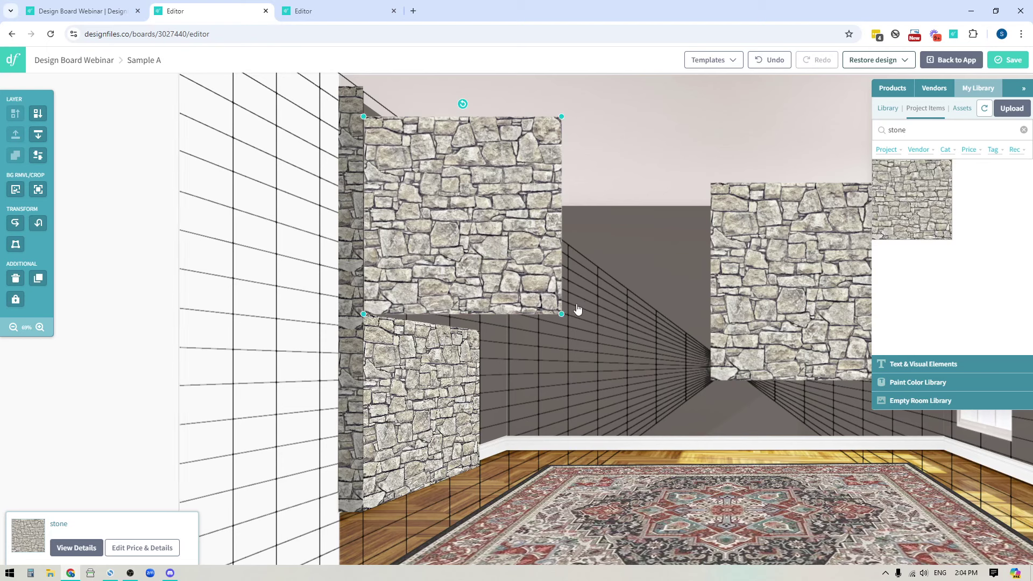
Step: Set the upper-left stone panel's transparency to 30 so the wall grid shows through
drag(578, 310, 578, 311)
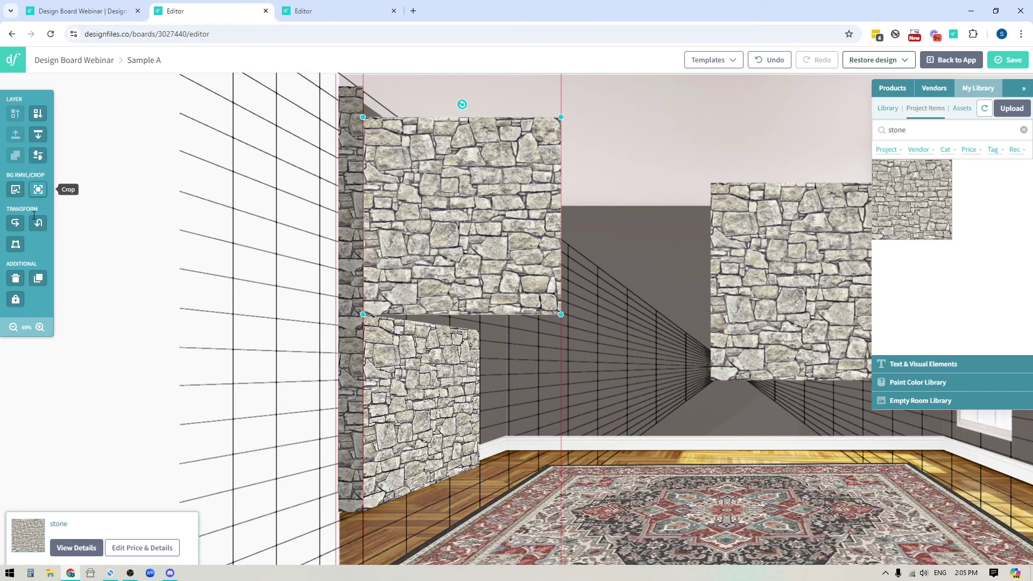
click(44, 157)
click(141, 169)
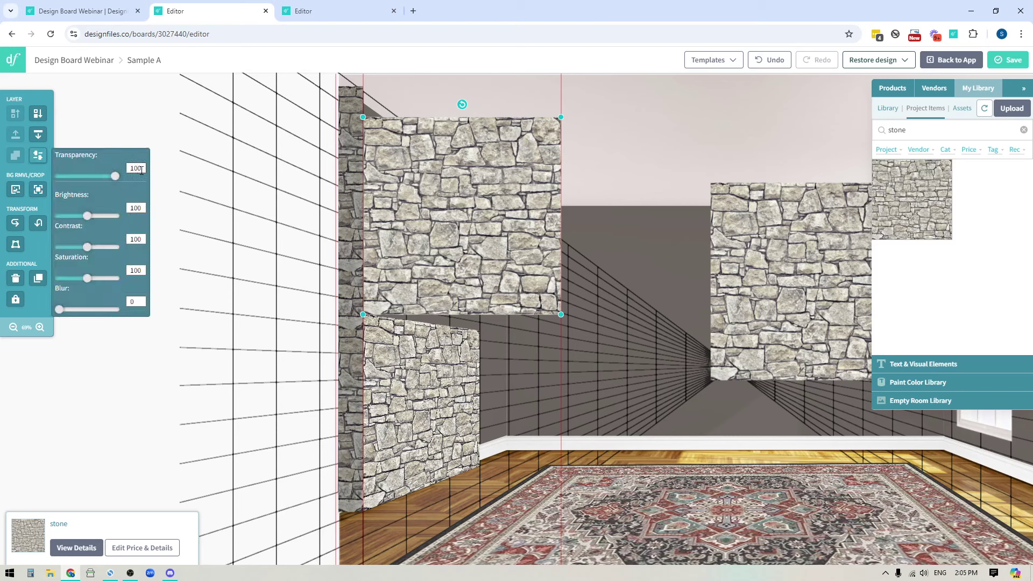
text(30)
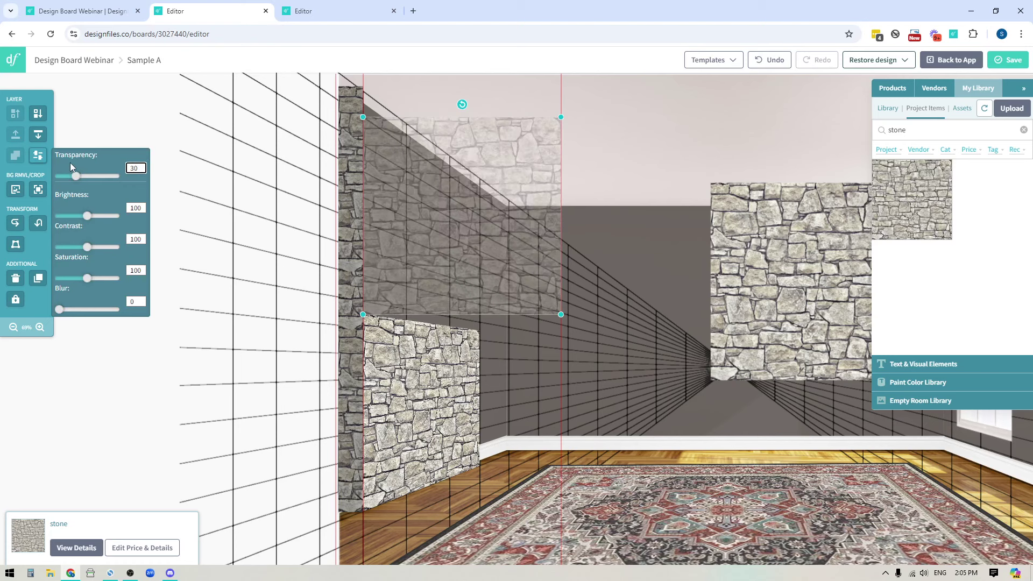
click(103, 116)
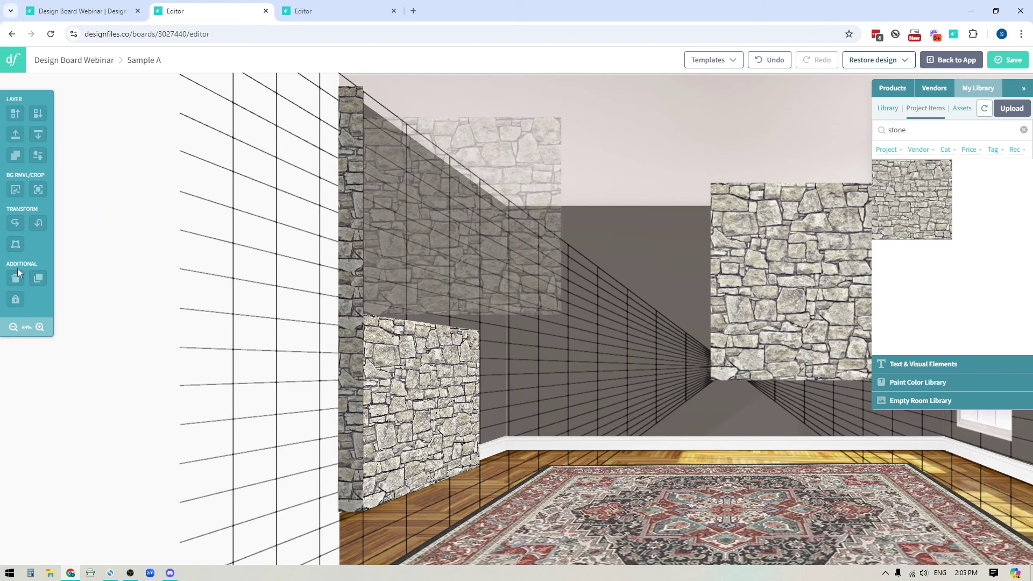
click(402, 221)
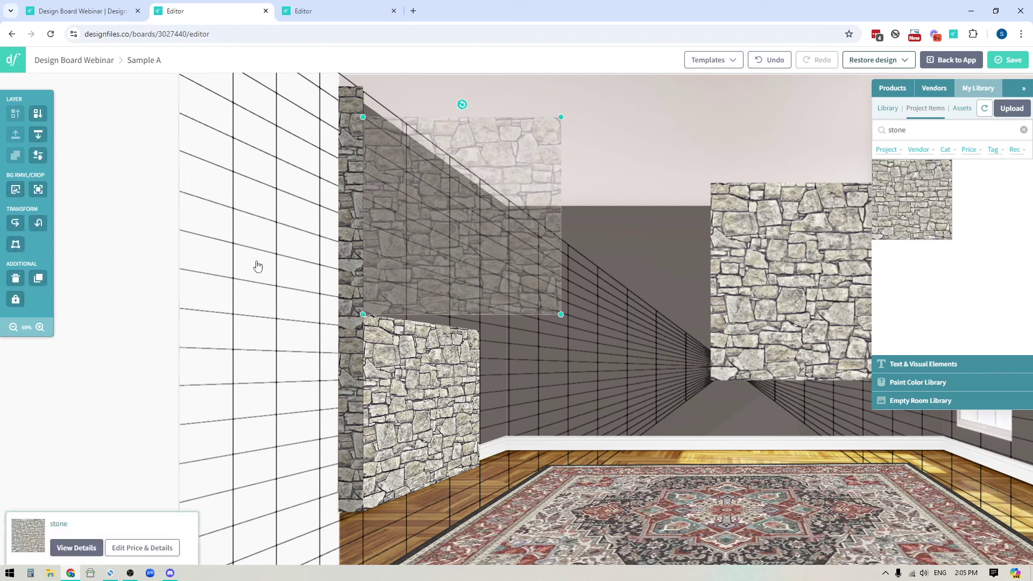
Step: Try a perspective warp on the upper stone image, then undo the misplaced corner move
click(15, 244)
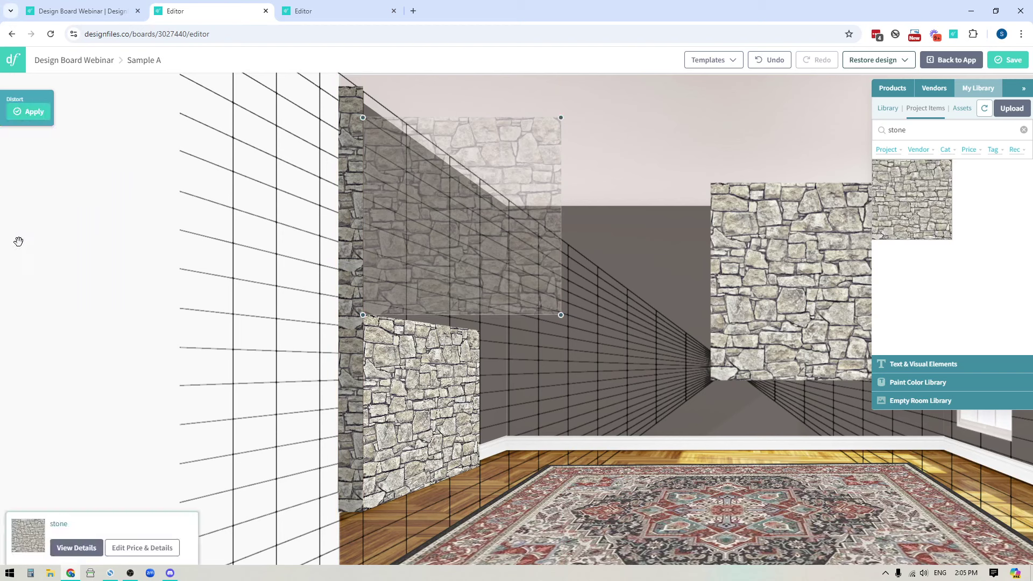
drag(560, 314, 479, 329)
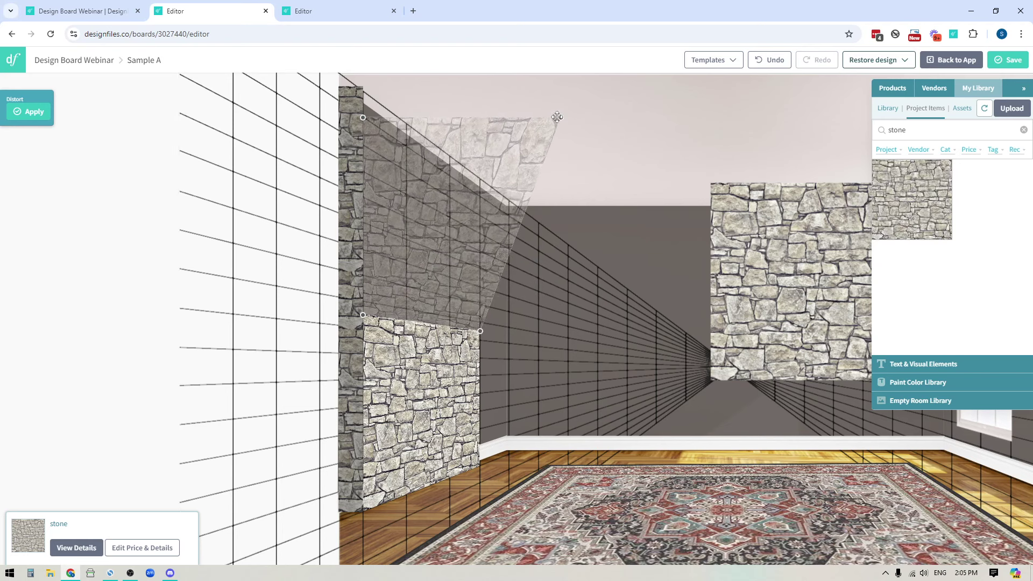
drag(557, 117, 531, 137)
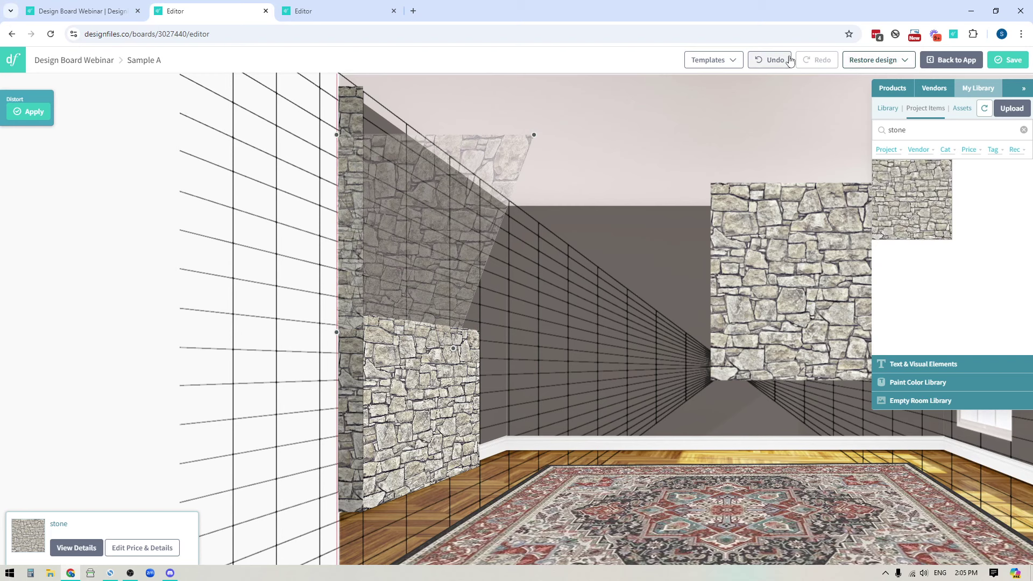
click(775, 60)
Step: Warp the upper stone image's right corners onto the wall edges and apply the perspective
click(464, 263)
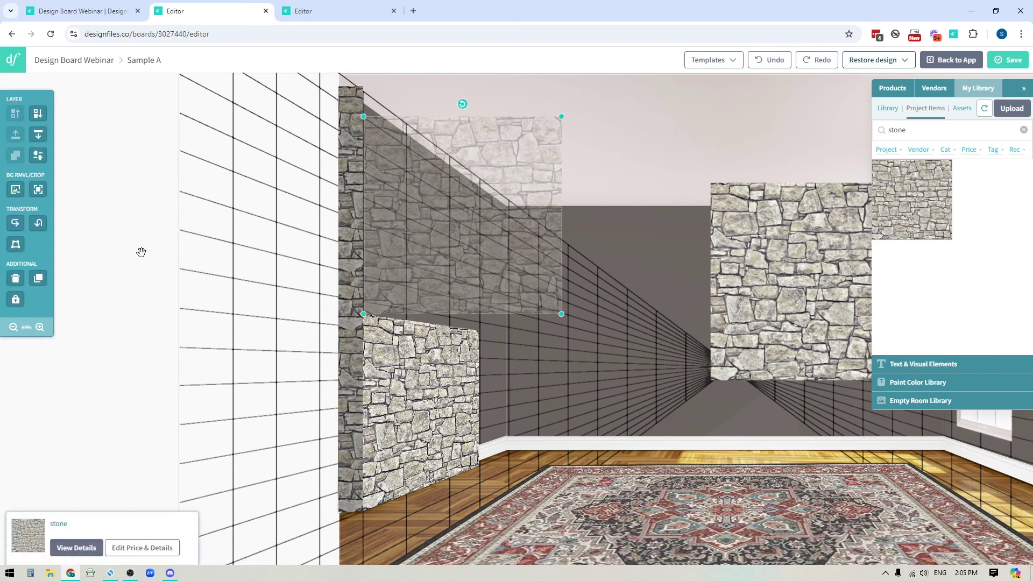
click(15, 243)
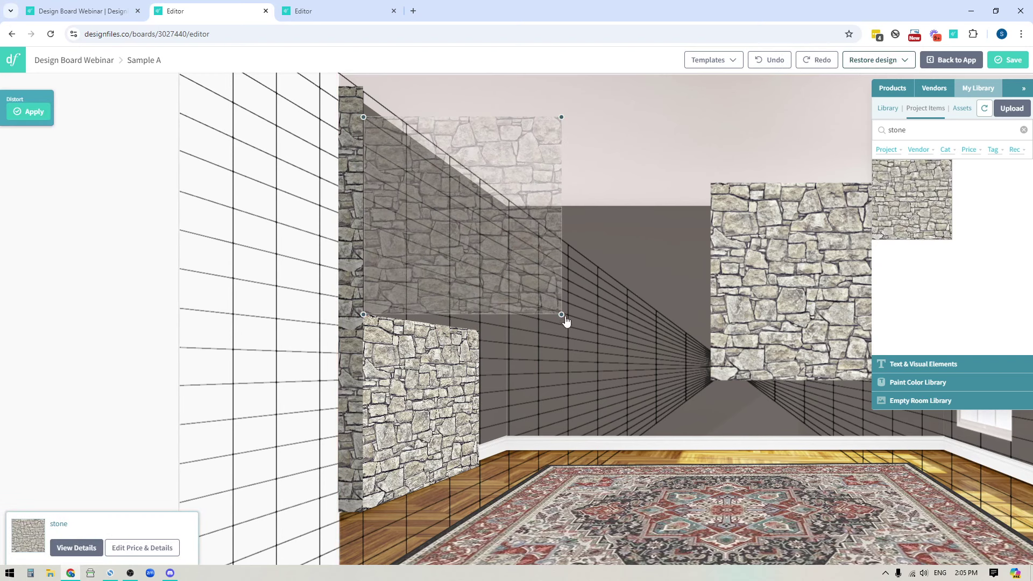
drag(561, 314, 477, 329)
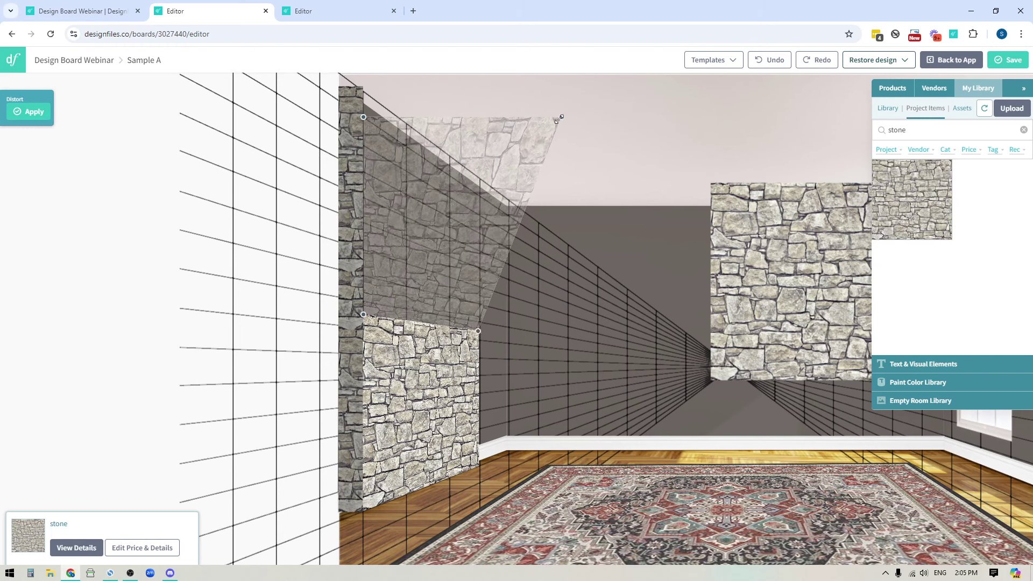
drag(560, 118, 478, 198)
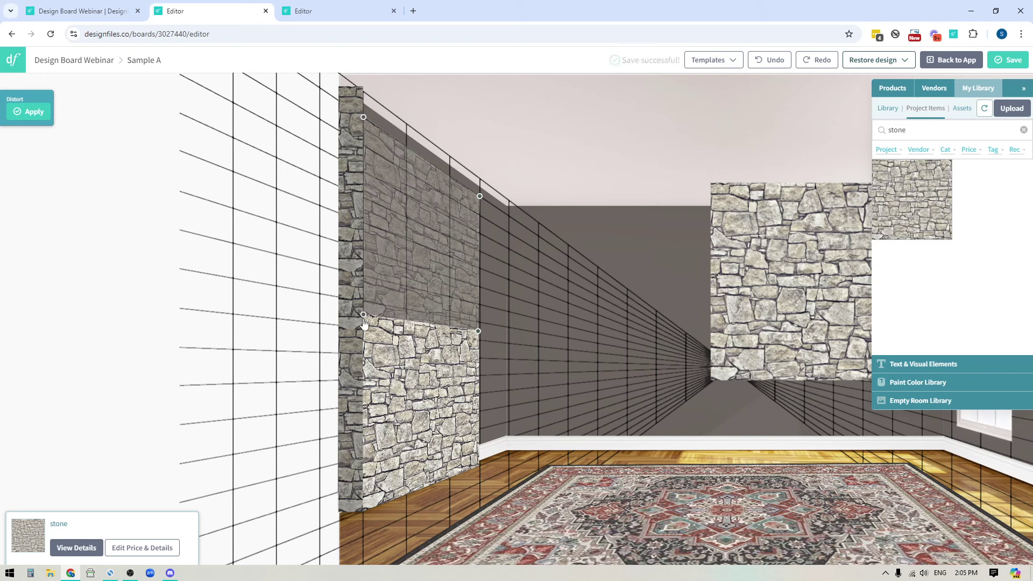
drag(362, 315, 360, 319)
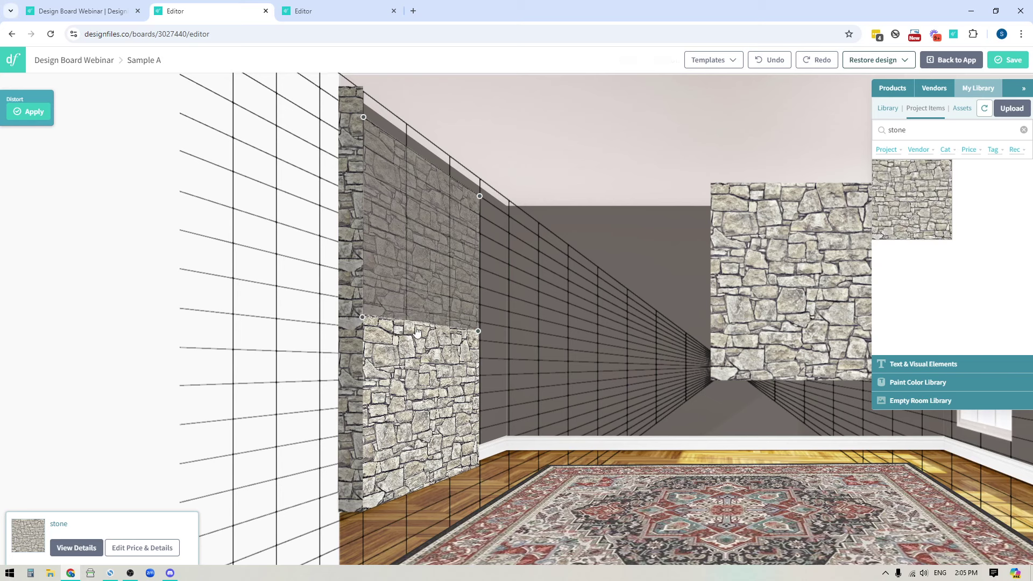
drag(478, 331, 478, 336)
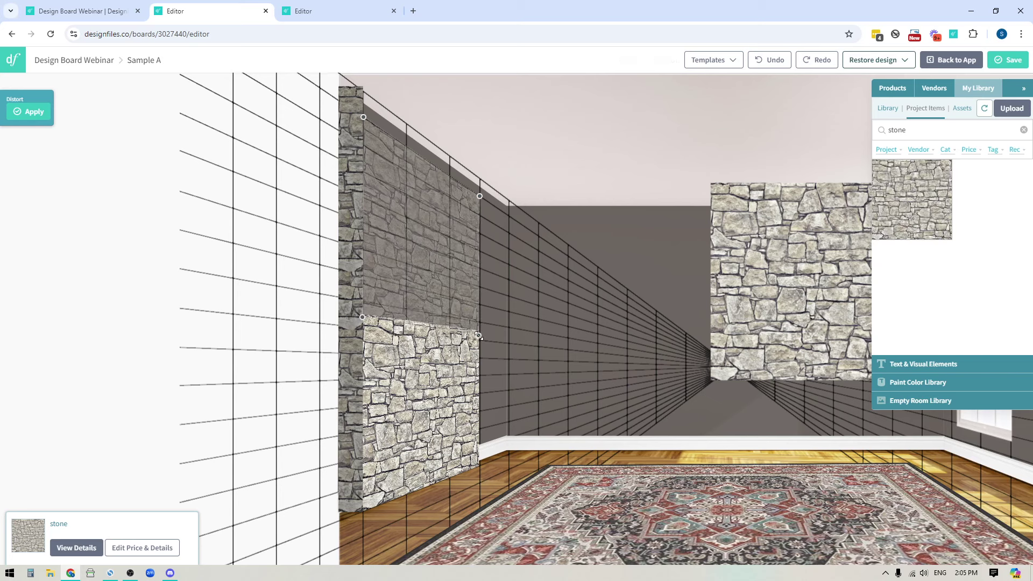
click(33, 111)
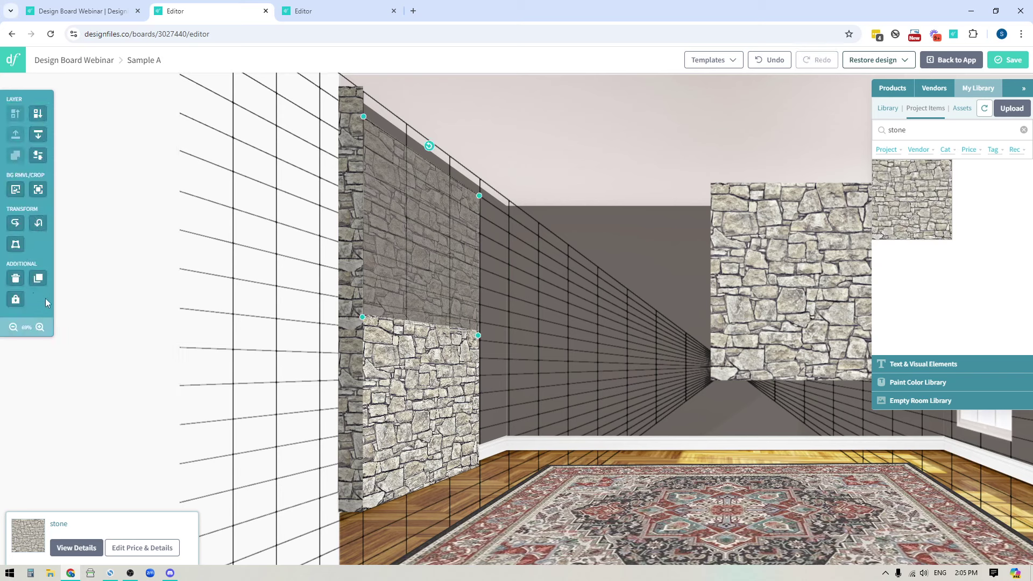
Step: Set the left-wall stone to transparency 100 and move the right stone panel to the room's centre
click(43, 156)
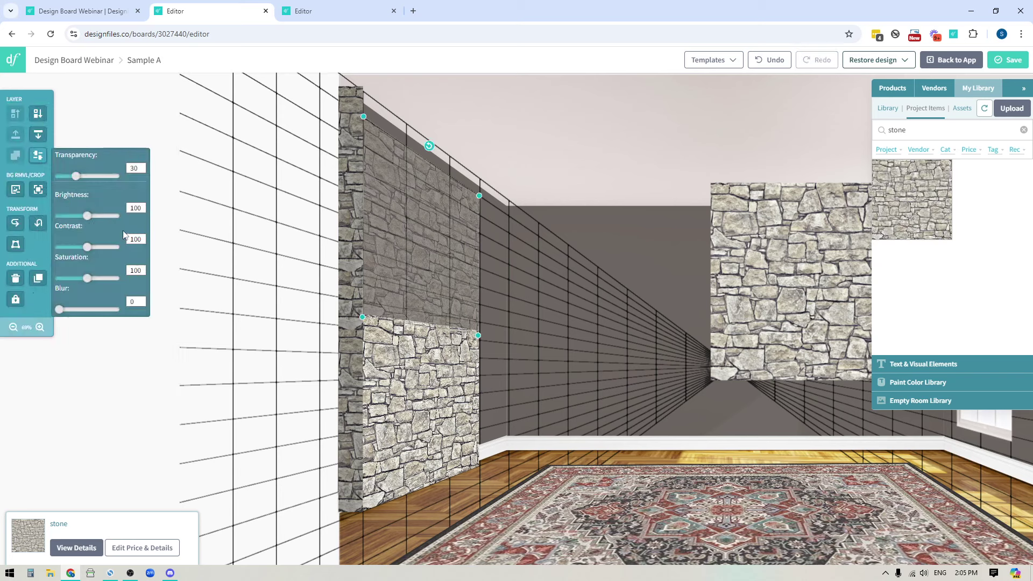
drag(76, 176, 116, 176)
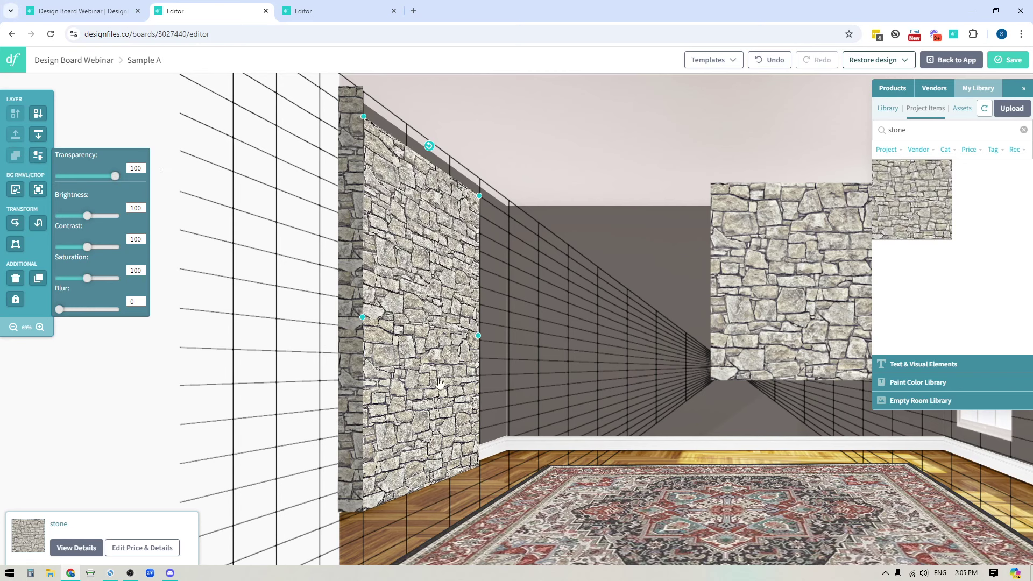
click(140, 407)
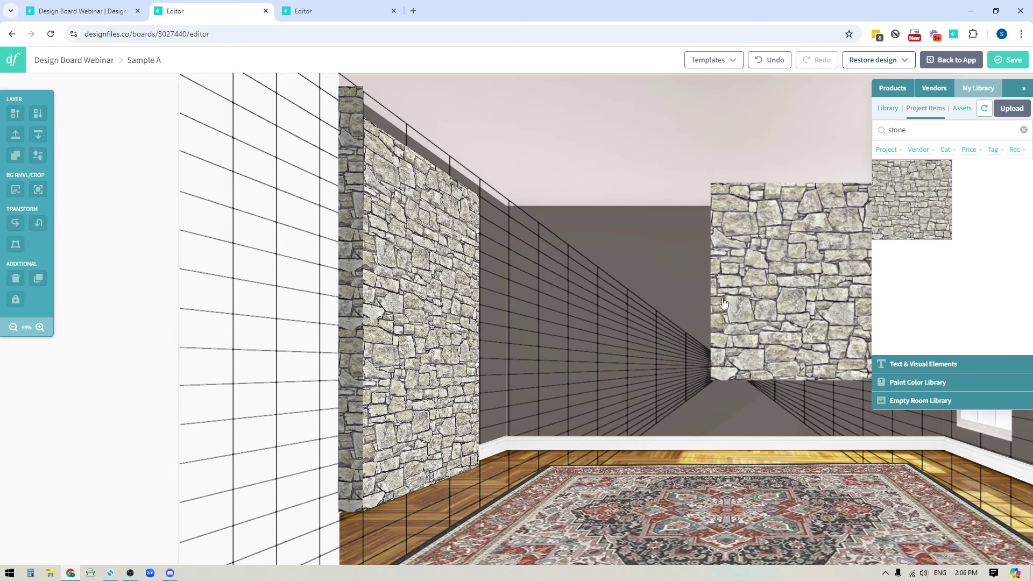
click(829, 237)
drag(829, 237, 626, 197)
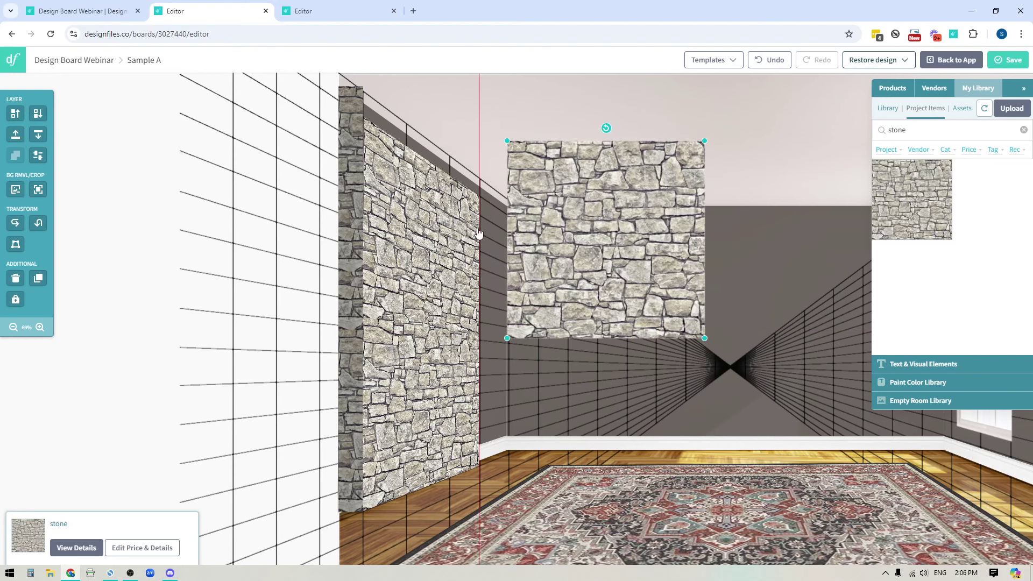
Step: Align the second stone panel with the top of the left wall and set its transparency to 30
drag(579, 171, 503, 205)
drag(453, 141, 449, 134)
drag(479, 170, 479, 169)
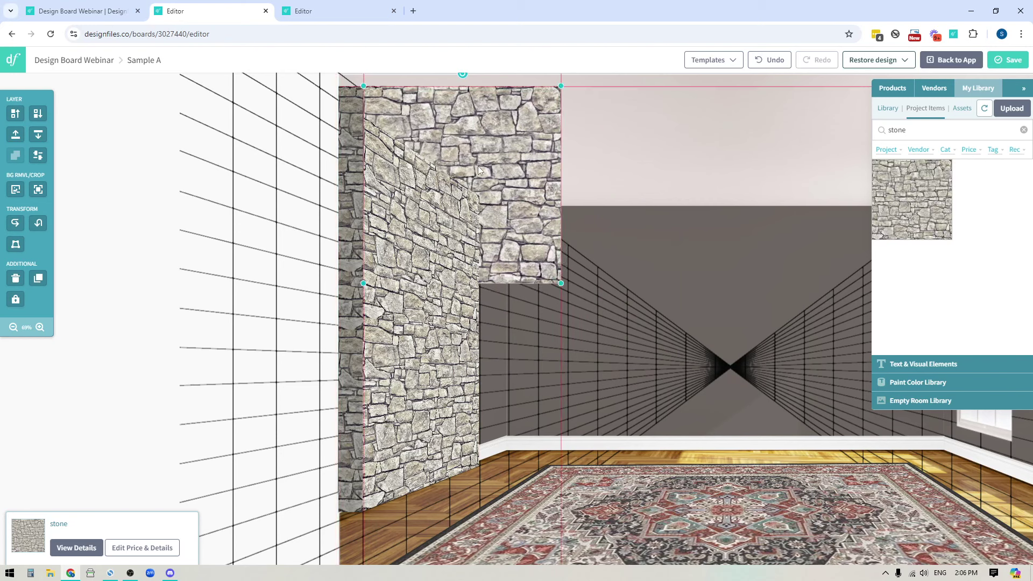
click(43, 152)
click(128, 168)
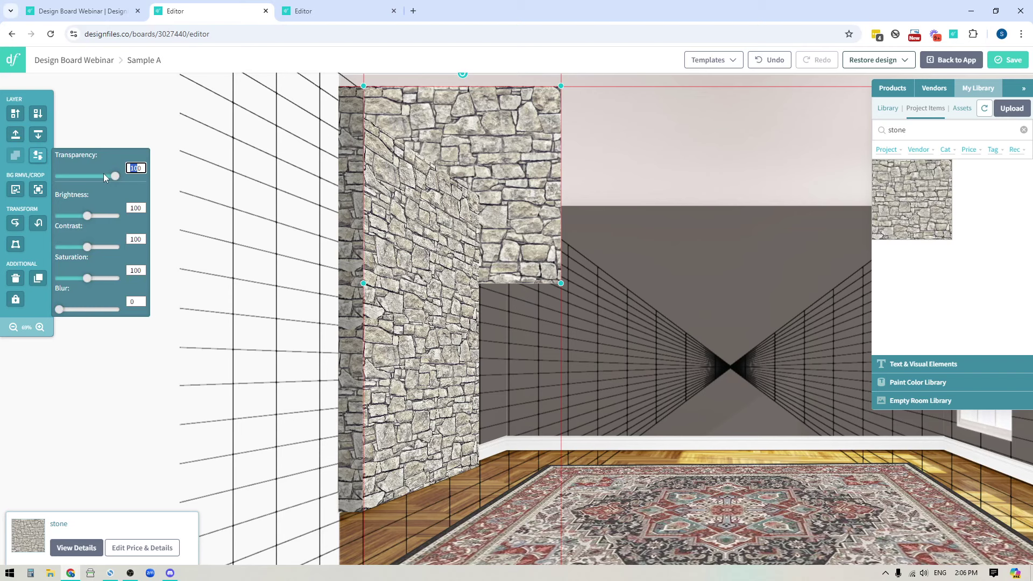
text(30)
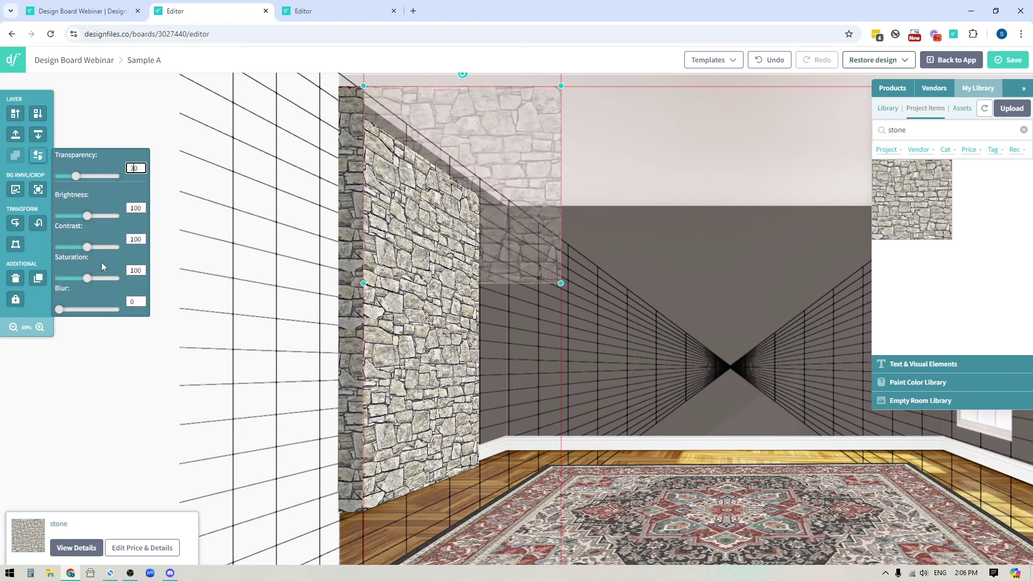
click(156, 122)
click(454, 123)
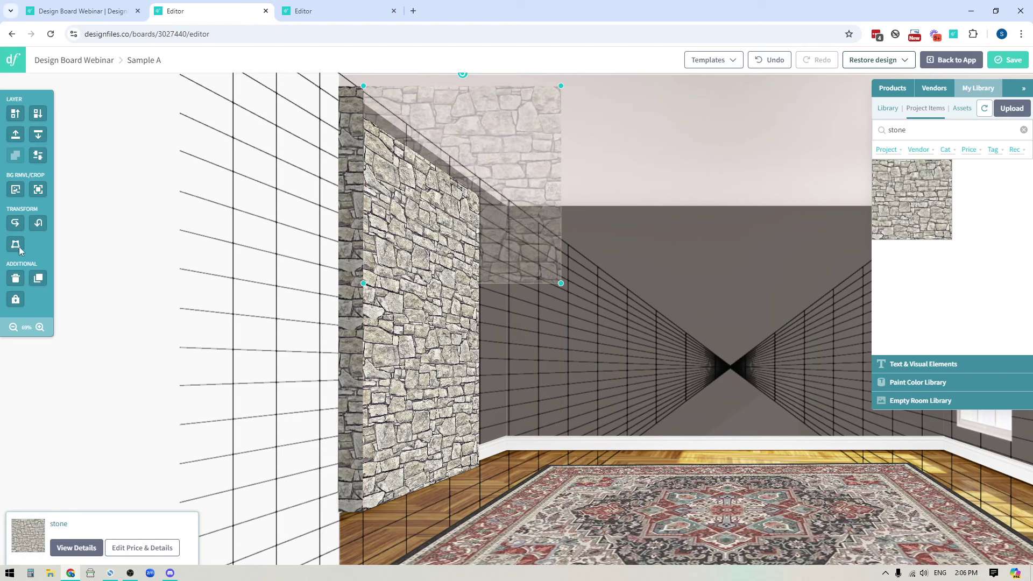
Step: Pin the panel's right corners to the wall edge in perspective, apply, and restore full opacity
click(16, 246)
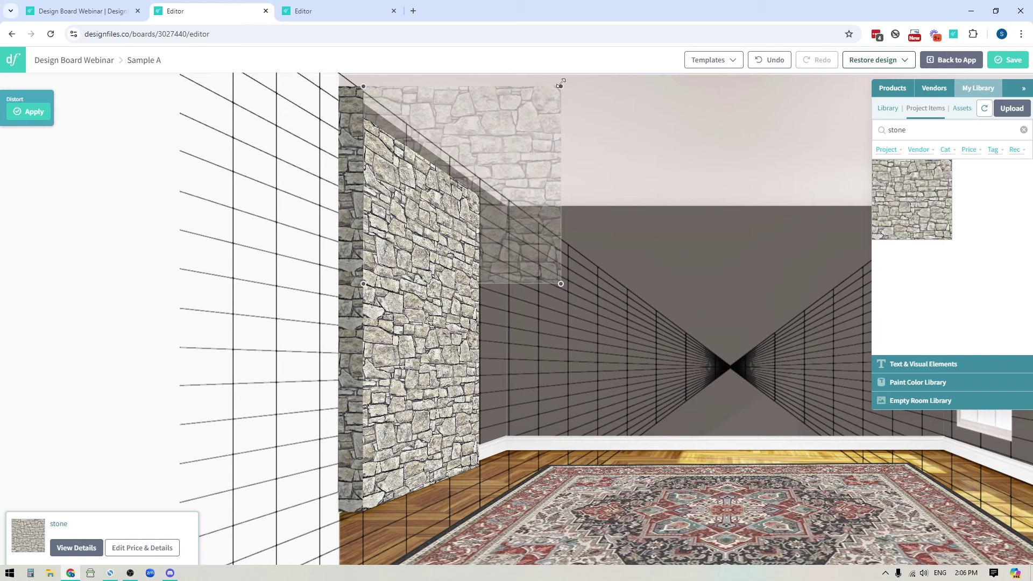
drag(555, 101, 481, 178)
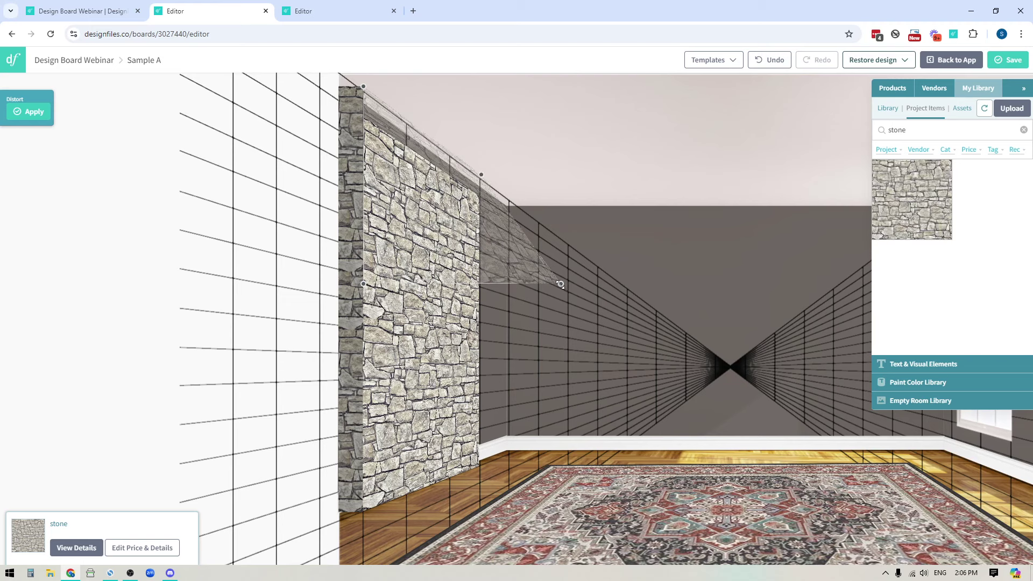
drag(561, 284, 480, 315)
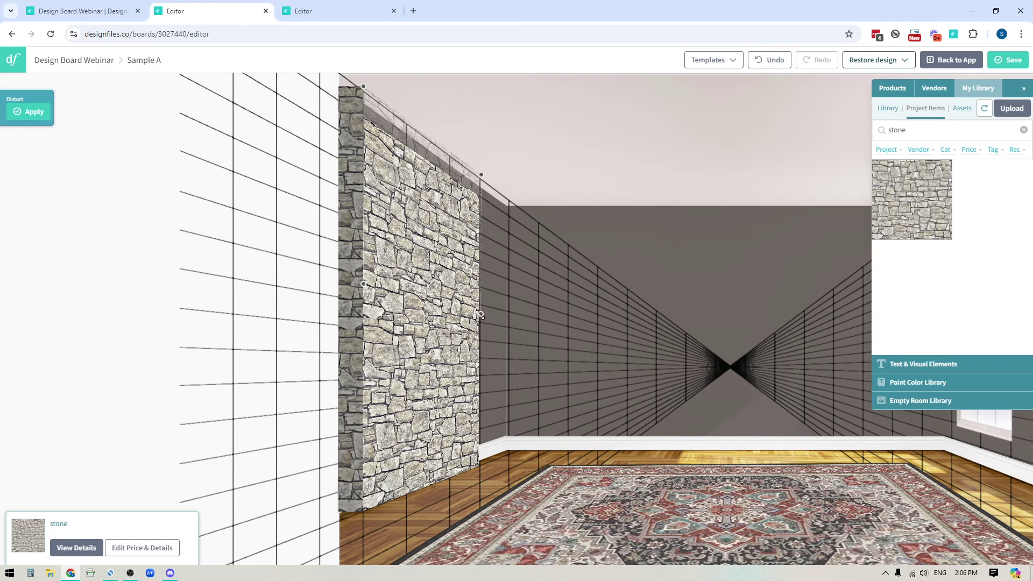
drag(479, 314, 478, 309)
click(25, 111)
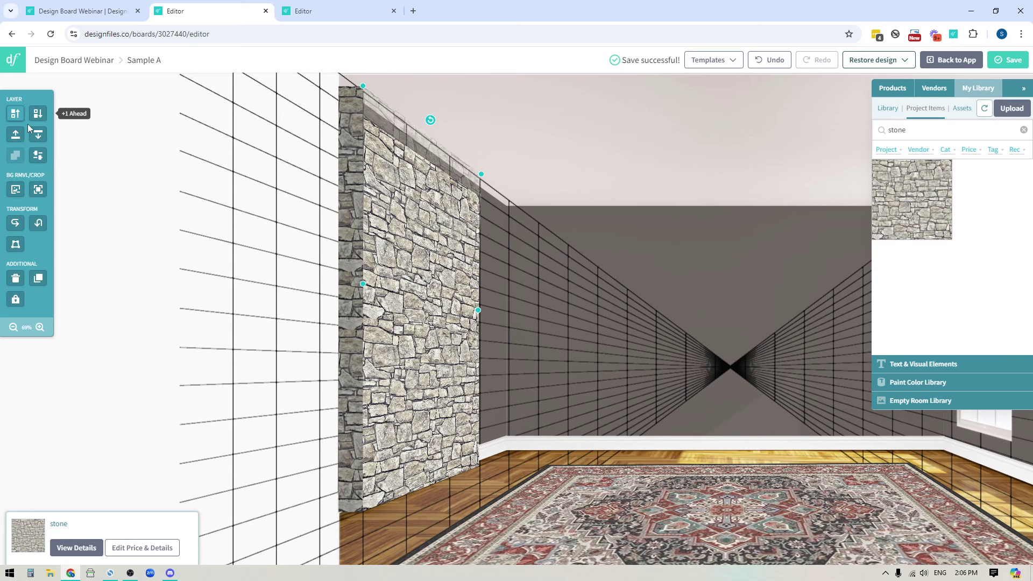
click(38, 155)
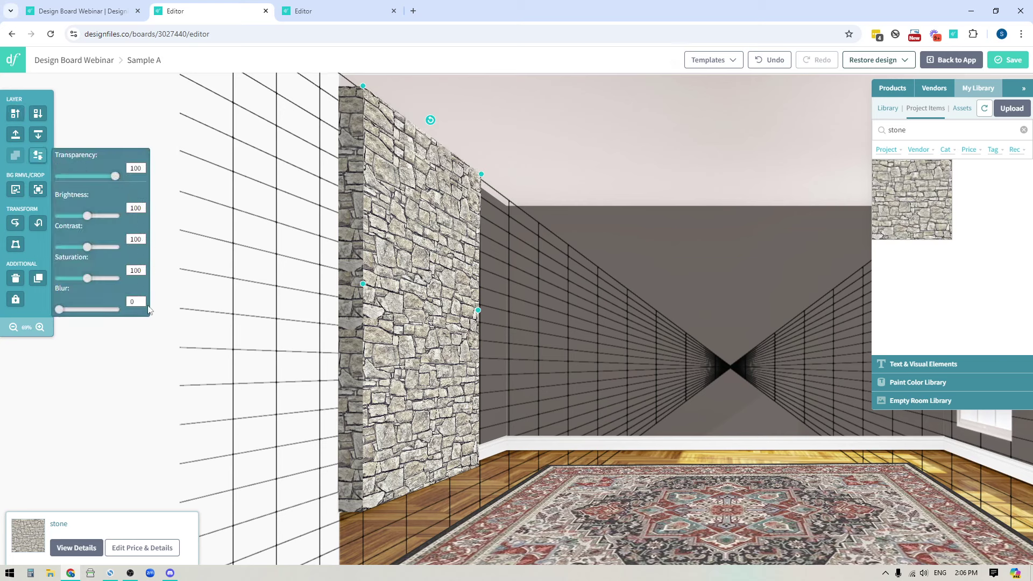
click(126, 399)
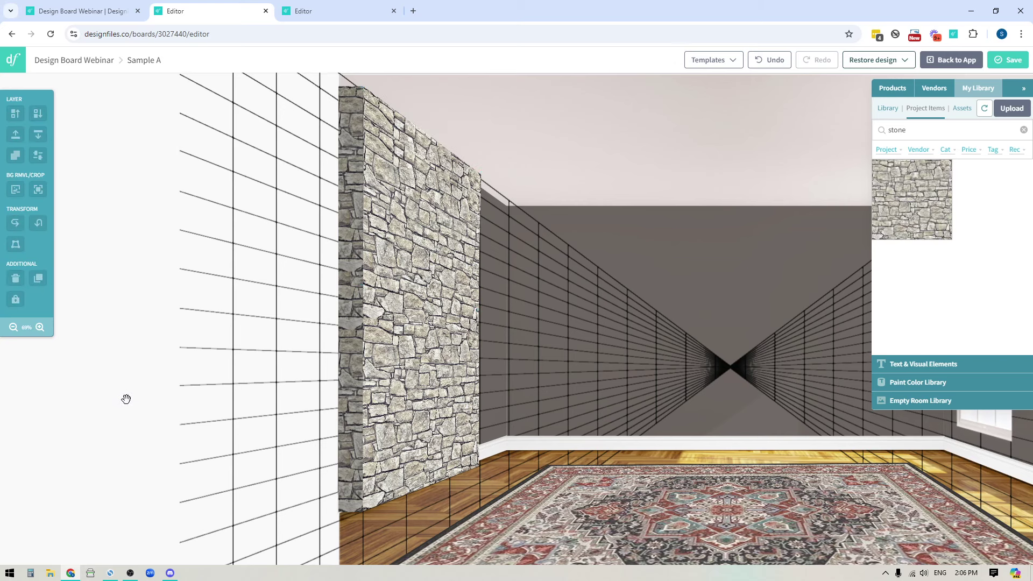
Step: Search the library for 'fireplace' and place the Montpellier White Fireplace on the back wall
click(13, 327)
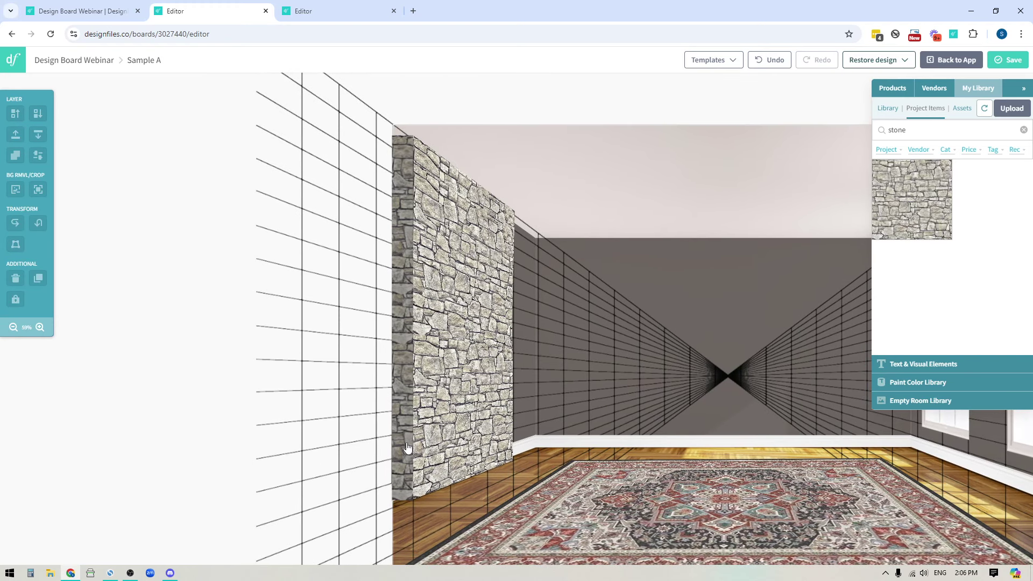
double_click(877, 133)
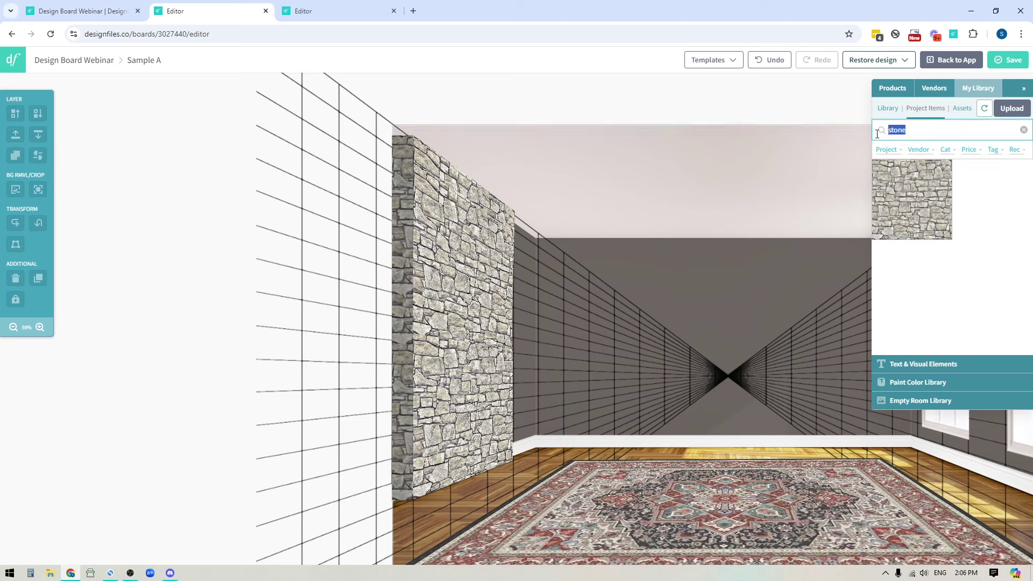
text(fireplace)
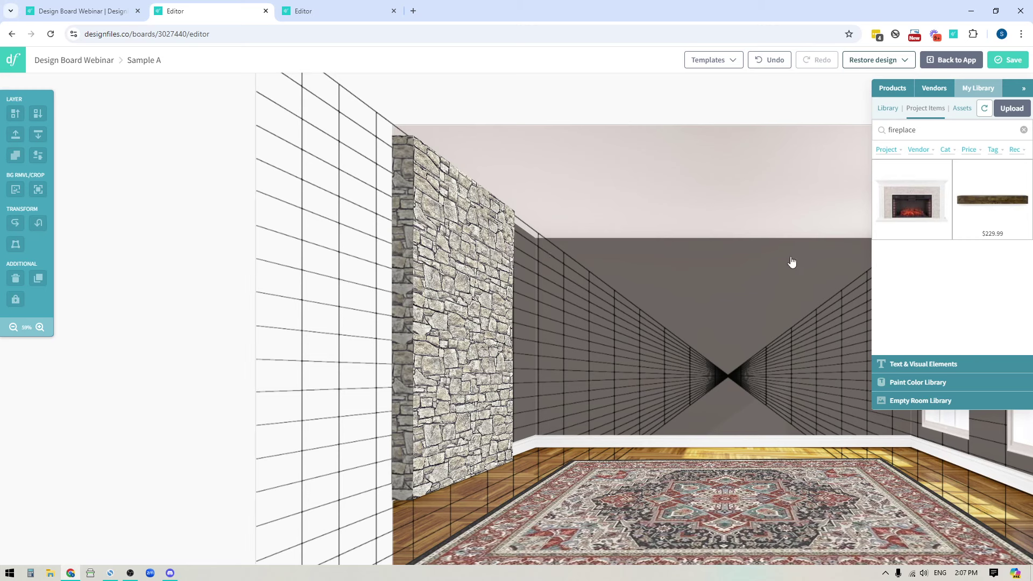
drag(792, 274, 792, 276)
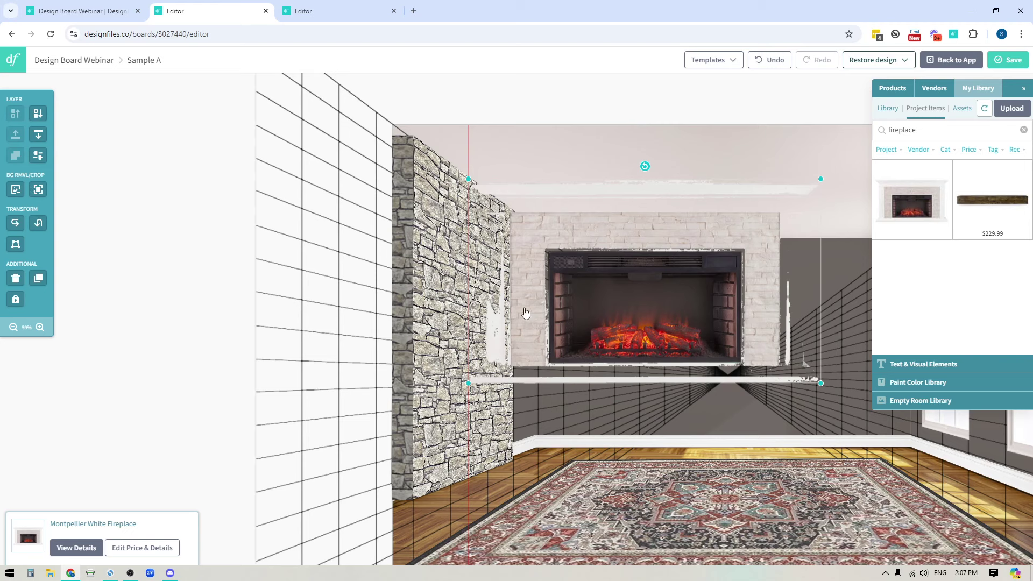
Step: Keep the fireplace image's background by turning off automatic background removal
click(16, 189)
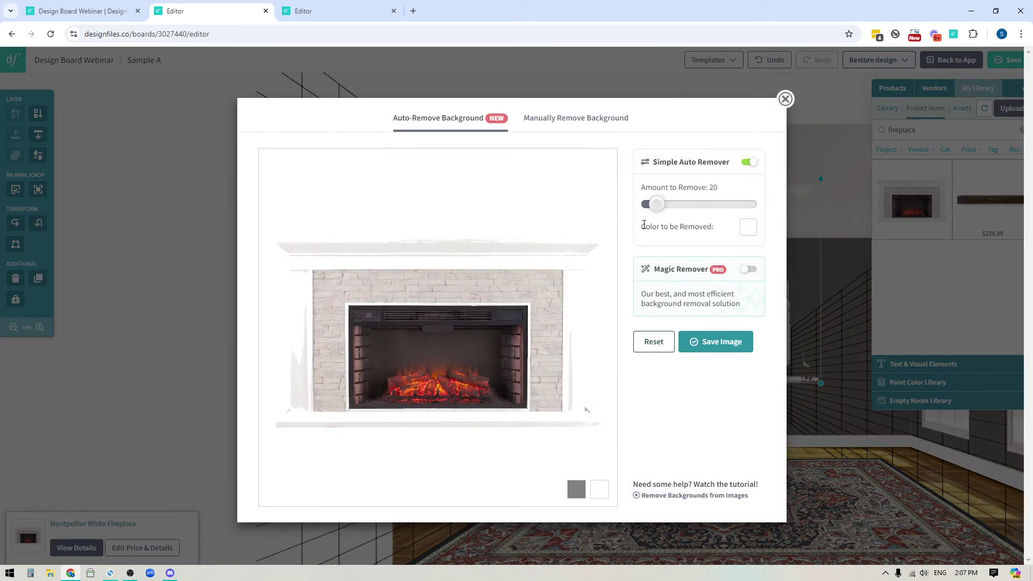
drag(658, 209, 616, 204)
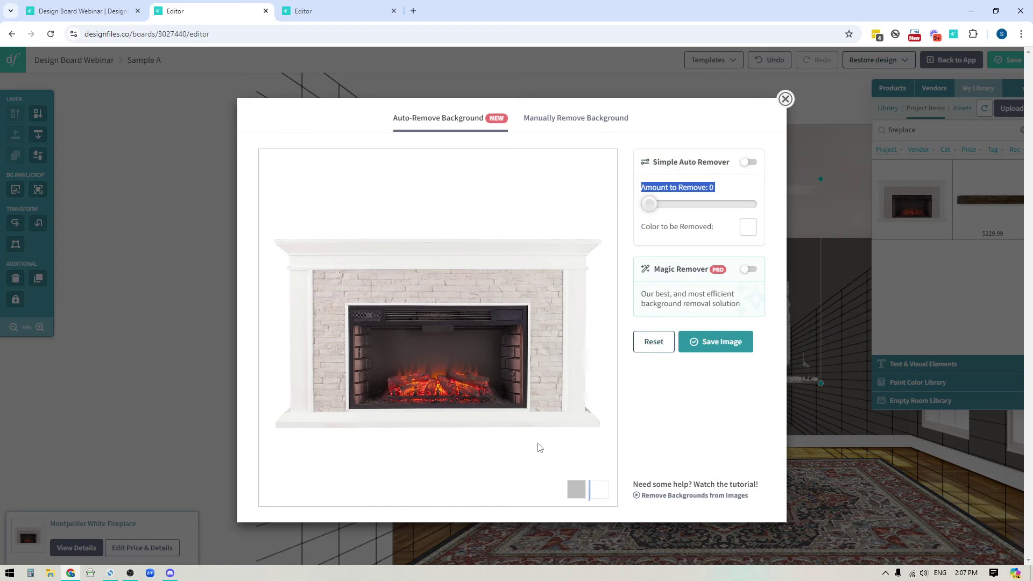
click(720, 343)
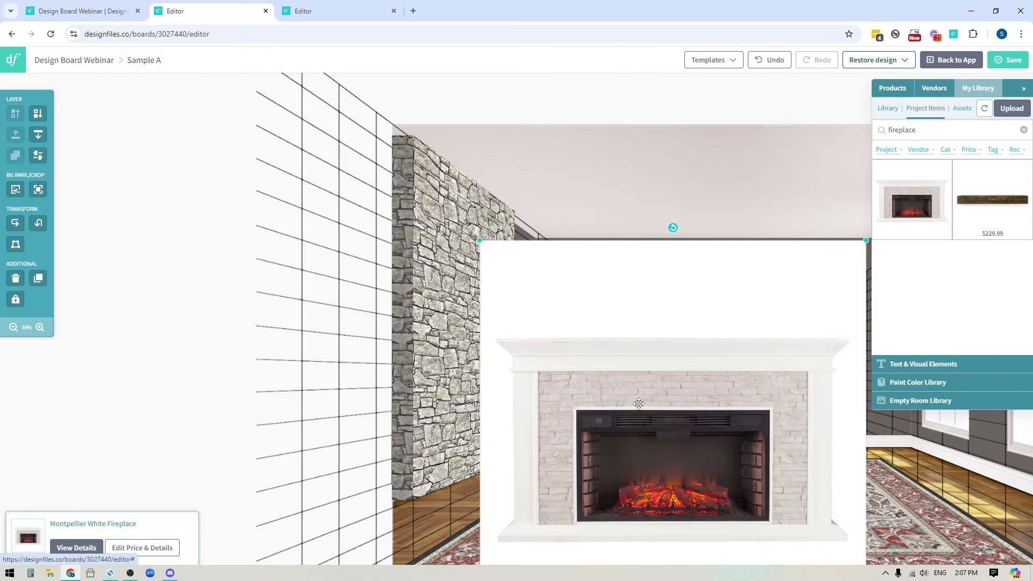
Step: Crop the fireplace image to just the black electric insert
click(39, 189)
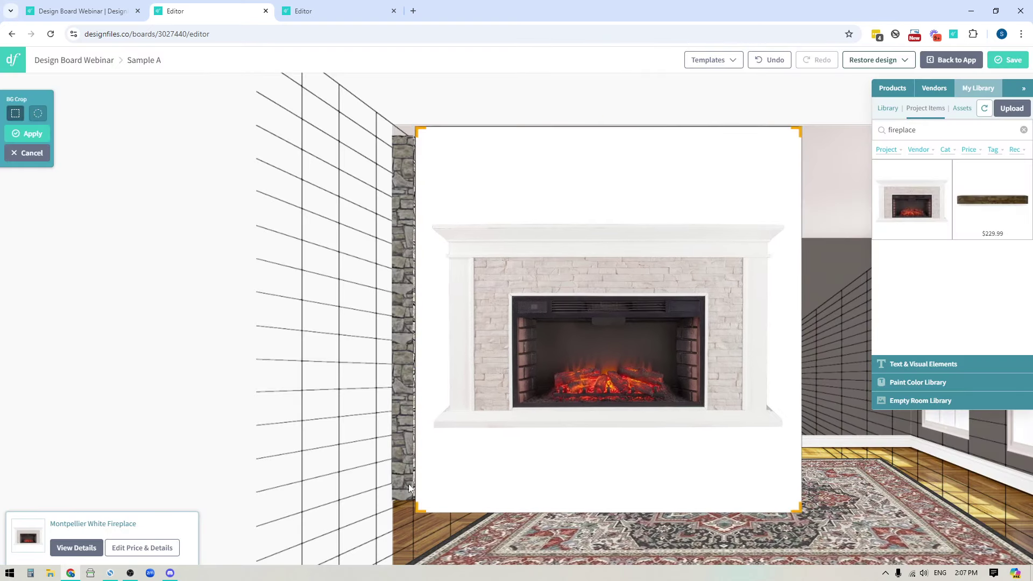
drag(418, 131, 540, 302)
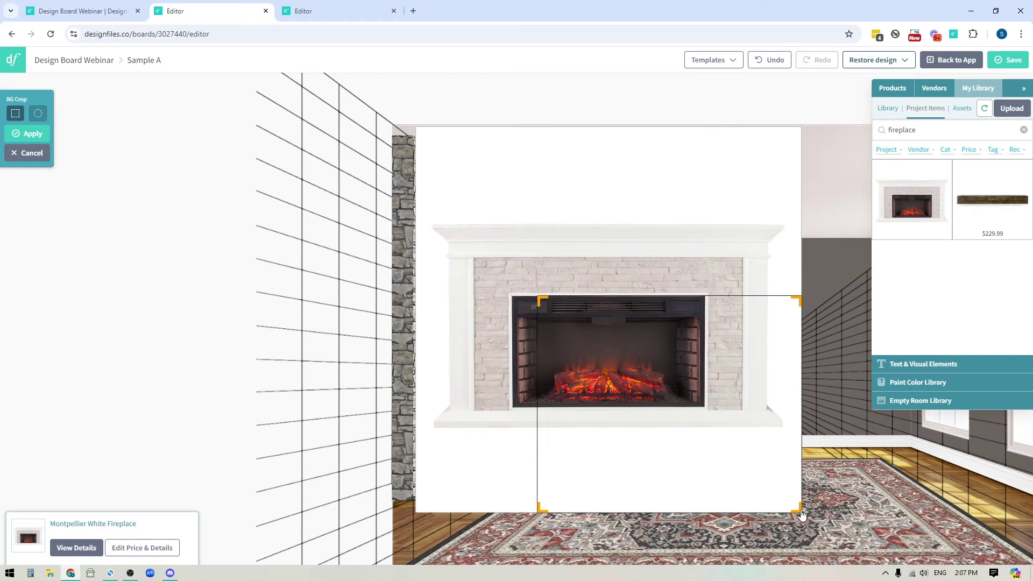
drag(801, 514, 704, 410)
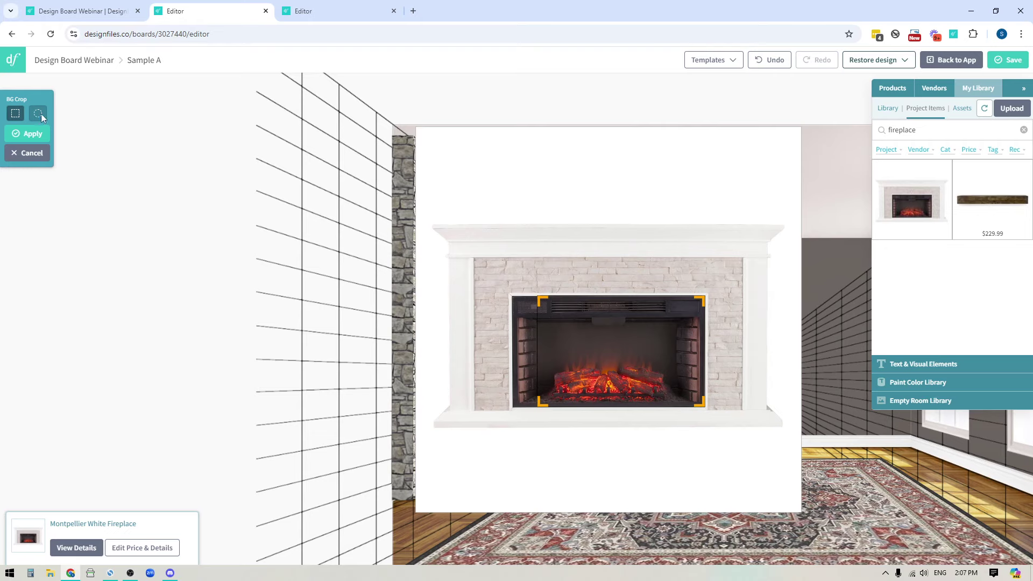
click(34, 134)
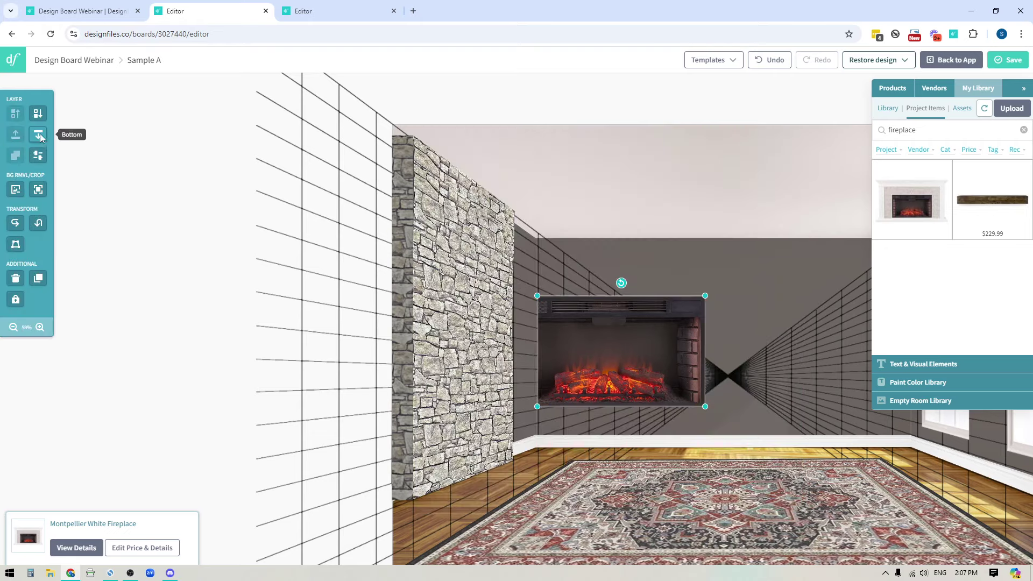
Step: Move the insert onto the stone wall and lower the stone's transparency to 8
drag(618, 338, 508, 398)
click(418, 400)
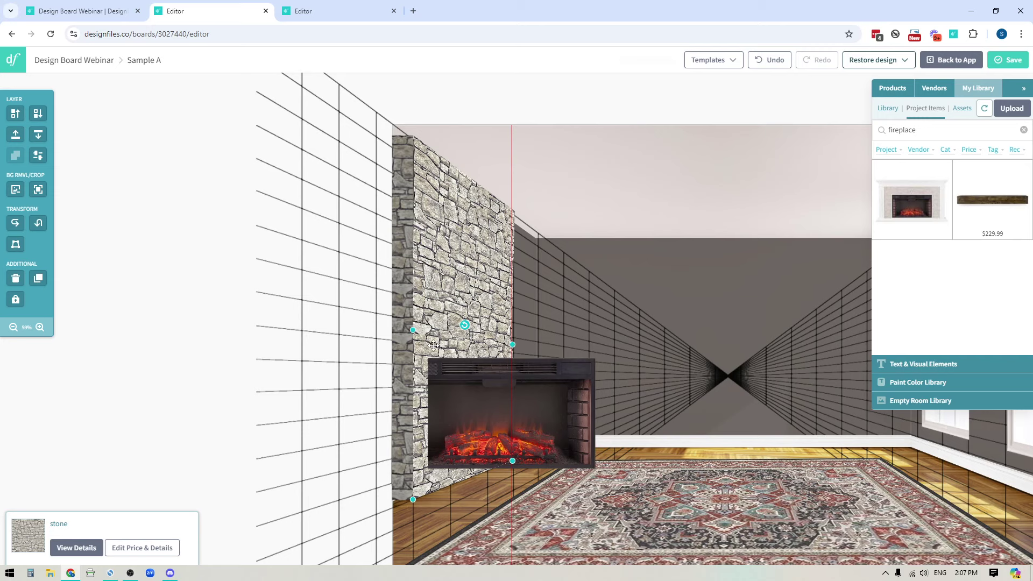
click(38, 155)
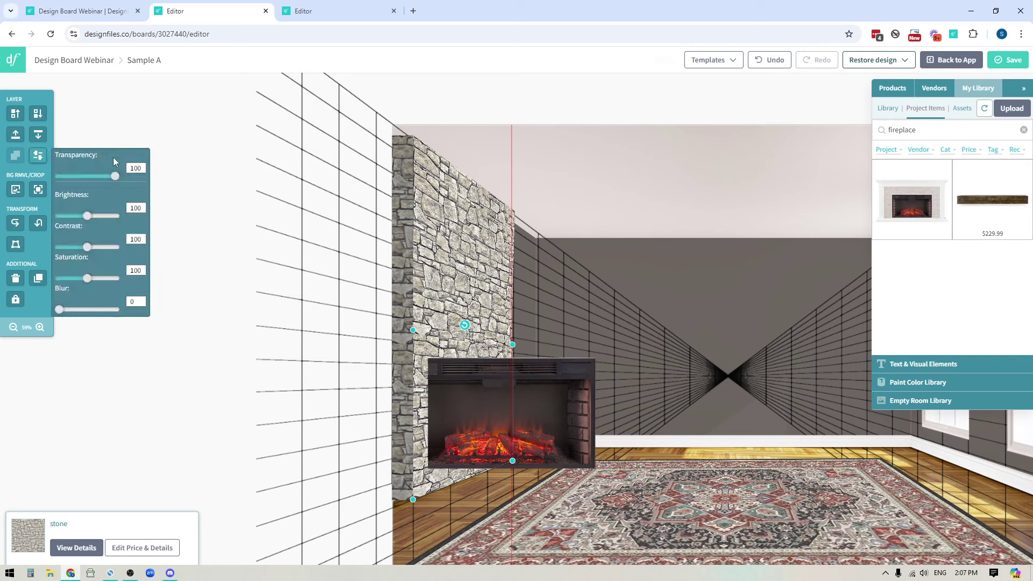
drag(114, 179, 64, 178)
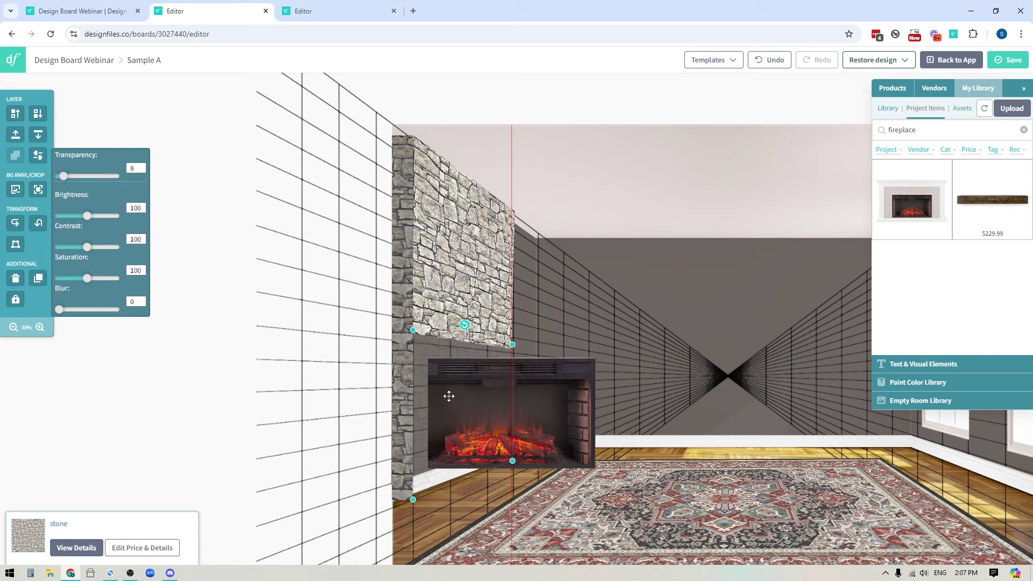
Step: Shrink the fireplace insert and shift it slightly upward on the wall
click(535, 377)
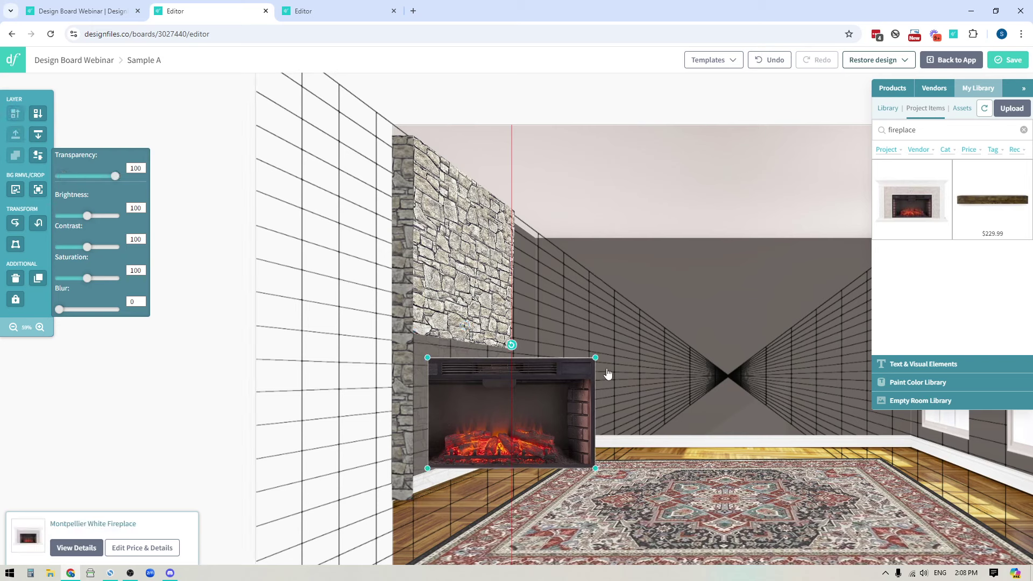
drag(599, 362, 545, 380)
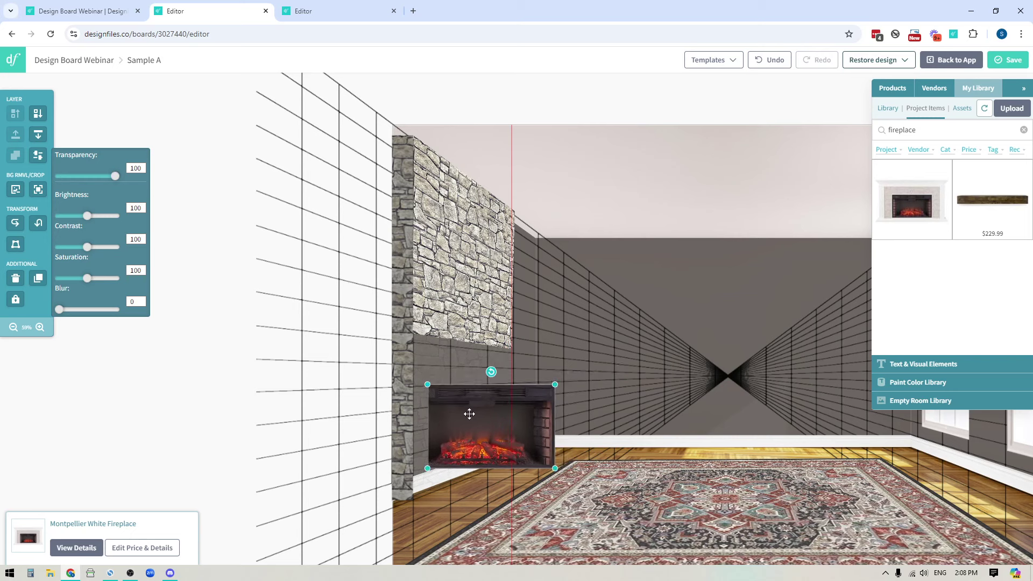
drag(468, 413, 463, 401)
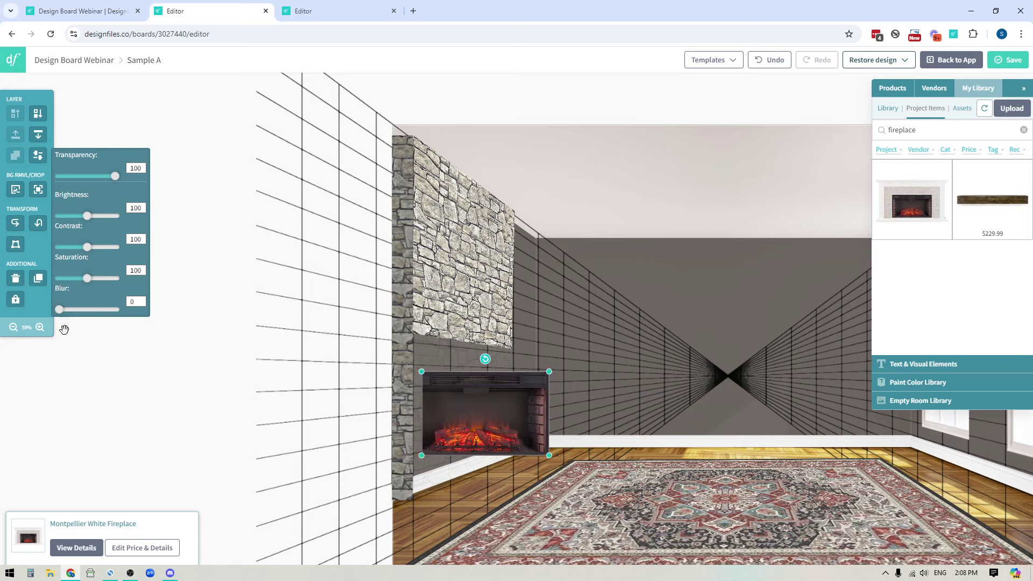
click(15, 246)
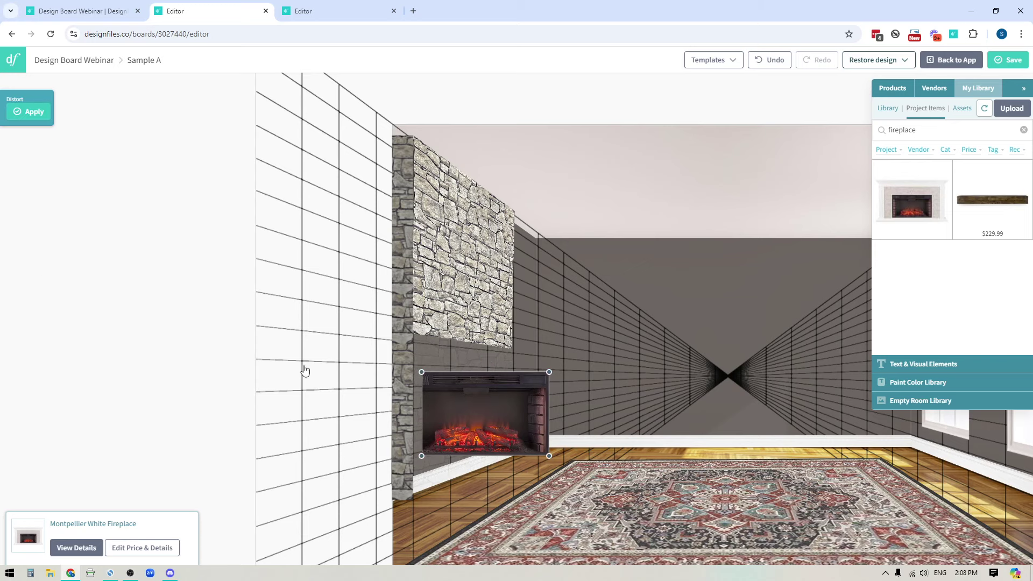
Step: Pull the insert's right corners inward so it recedes with the wall's perspective, then apply
drag(549, 371, 504, 370)
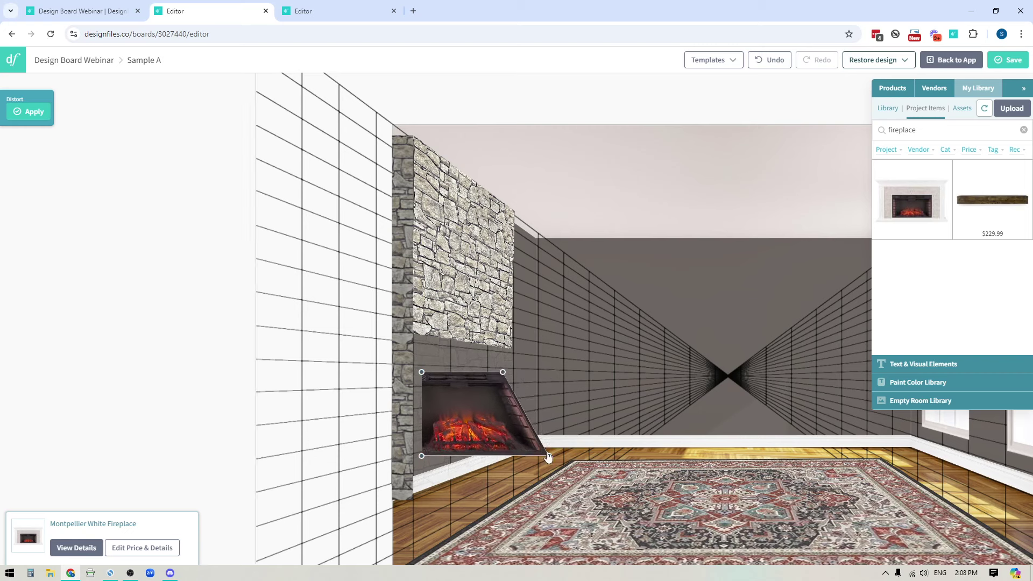
drag(549, 456, 503, 438)
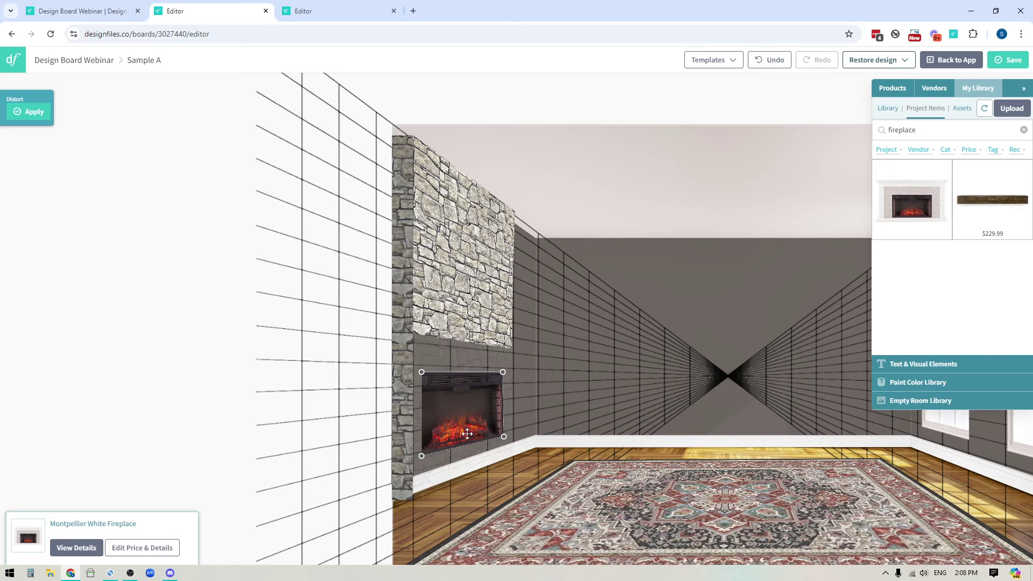
drag(232, 477, 205, 270)
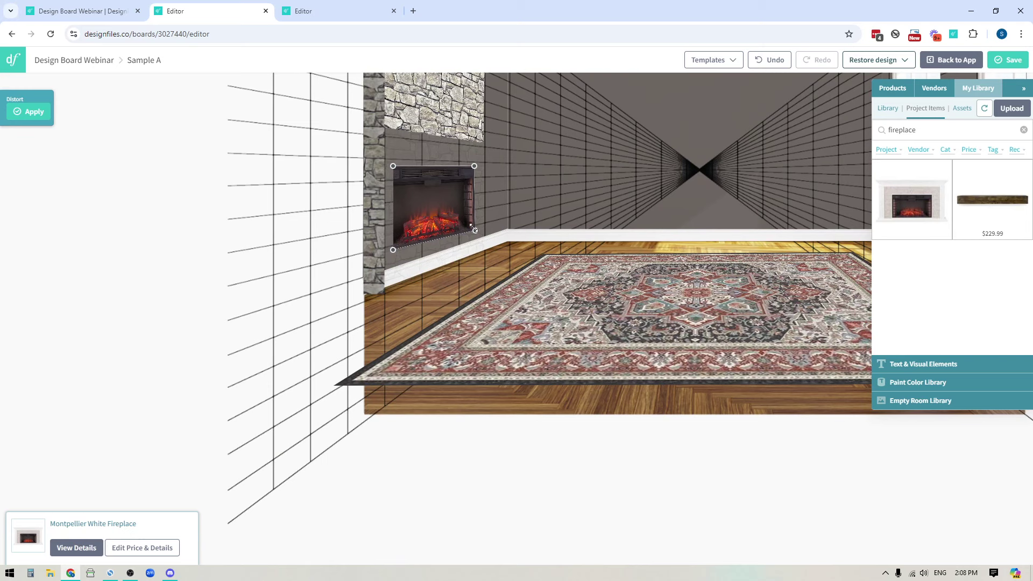
drag(475, 229, 474, 229)
drag(473, 166, 473, 166)
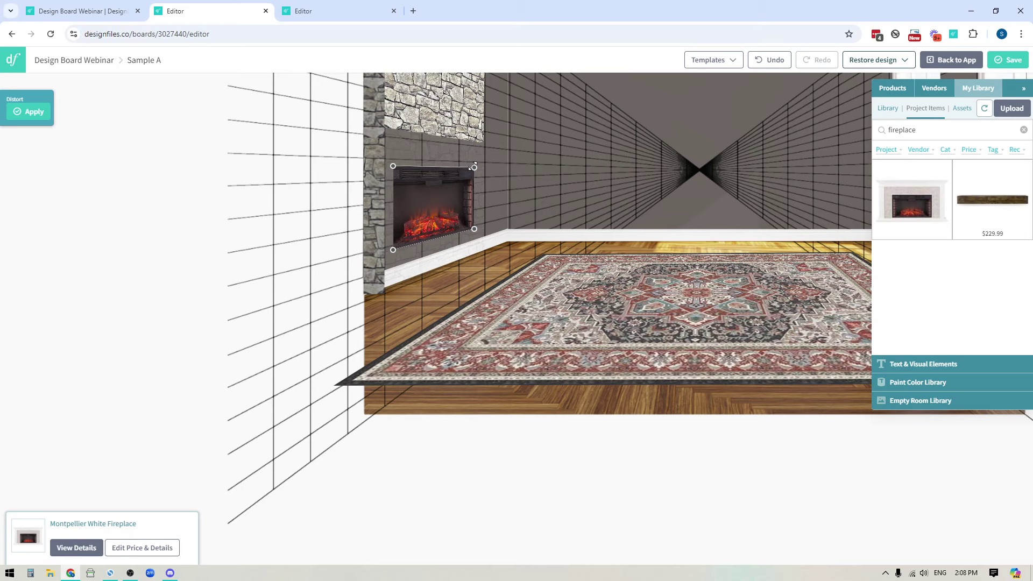
click(42, 116)
click(38, 114)
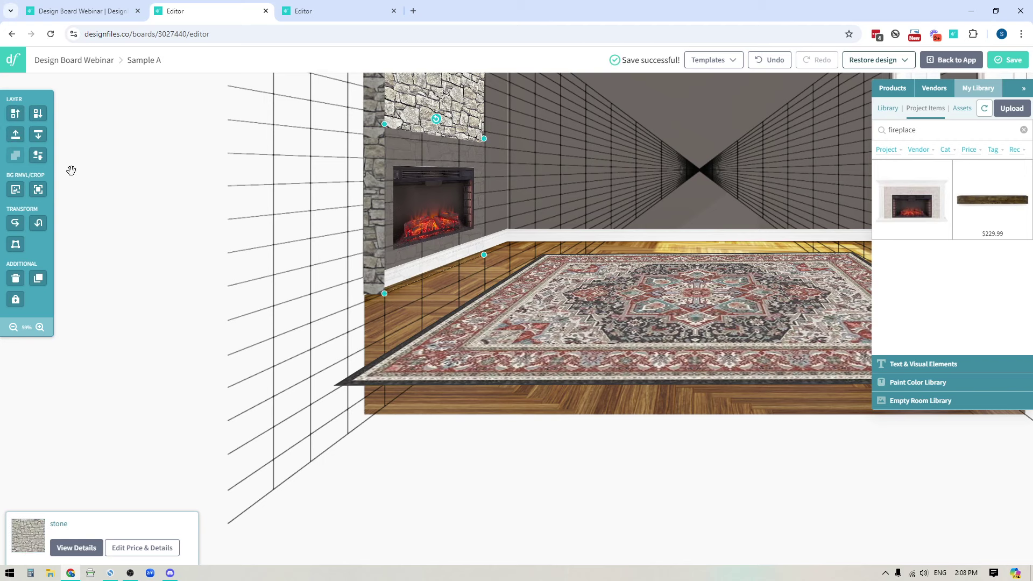
Step: Restore the stone wall to transparency 100
click(38, 155)
drag(72, 177, 130, 180)
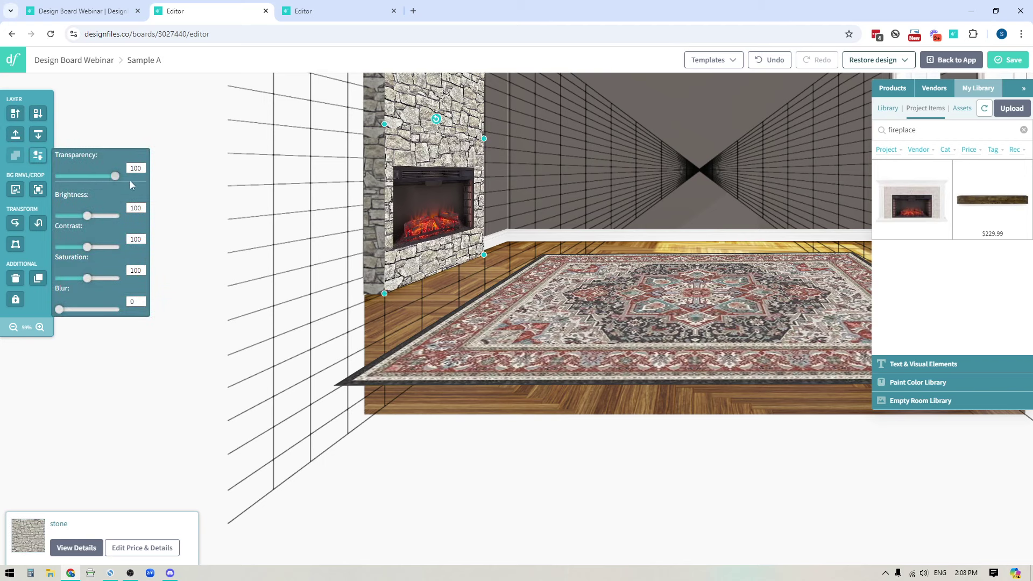
click(143, 369)
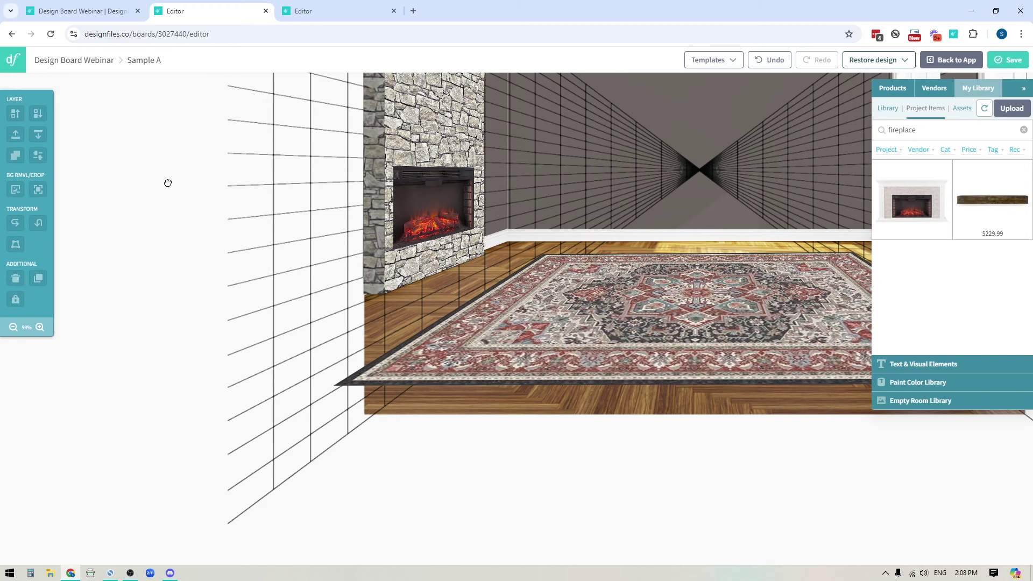
Step: Nudge the fireplace insert right and place the Modern Farmhouse Fireplace Shelf on the stone wall
drag(168, 183, 187, 319)
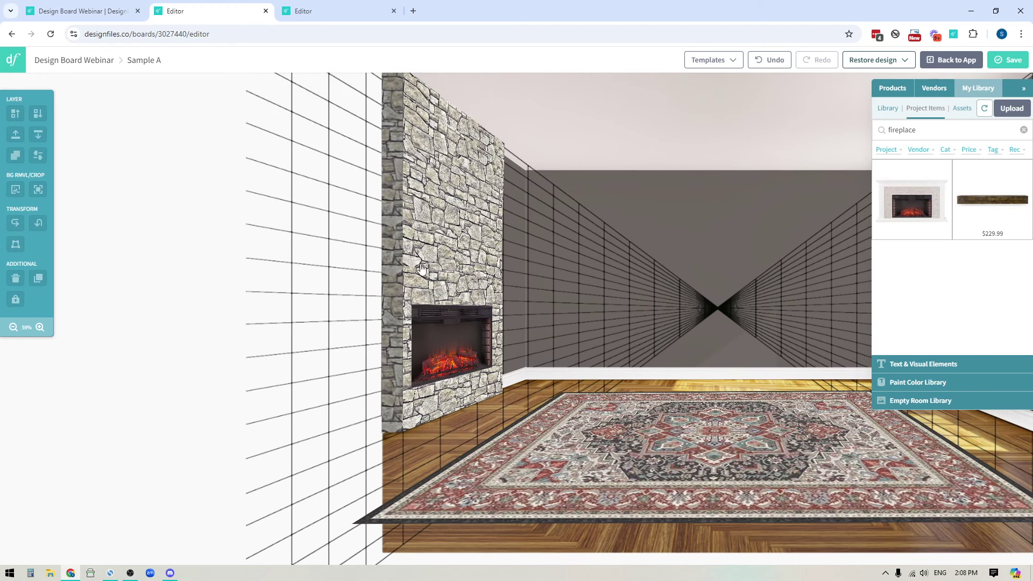
click(457, 342)
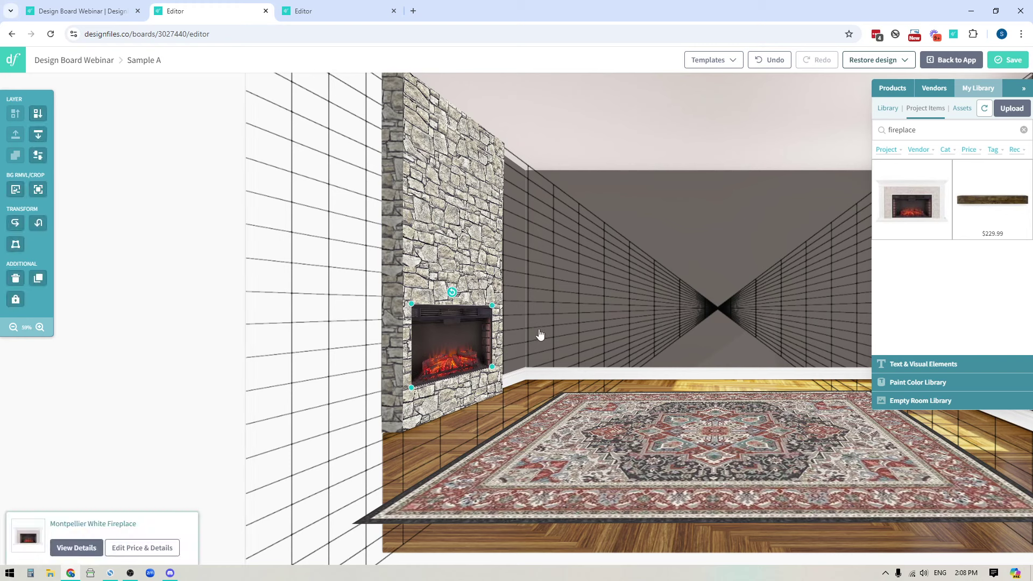
key(Right)
key(Right)
key(Right)
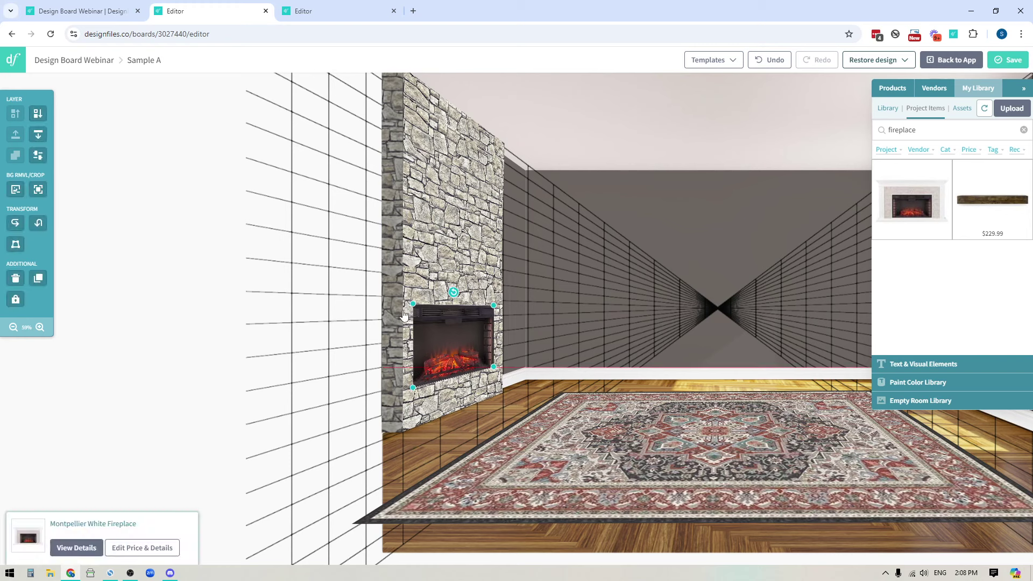
click(120, 351)
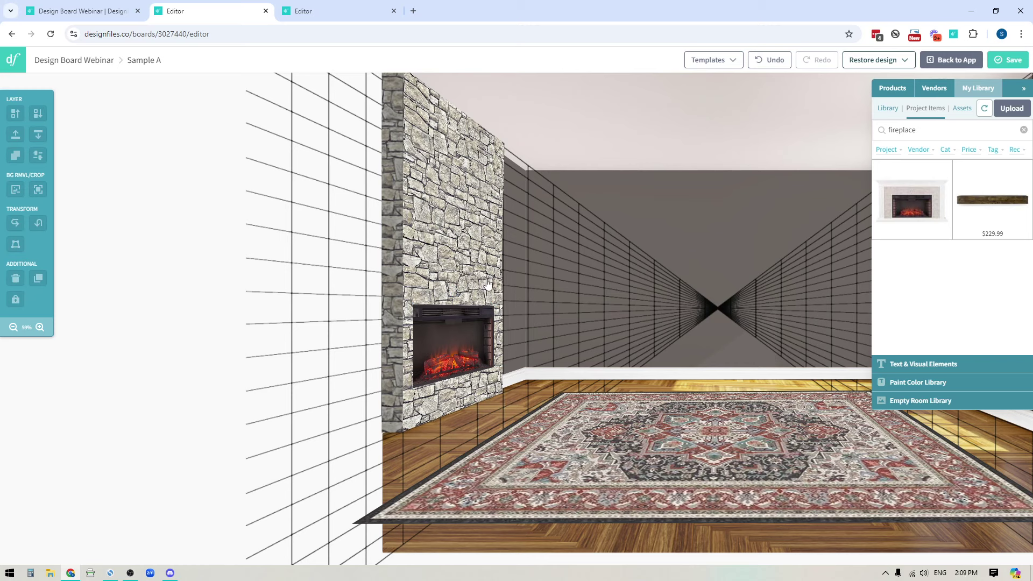
drag(964, 200, 699, 231)
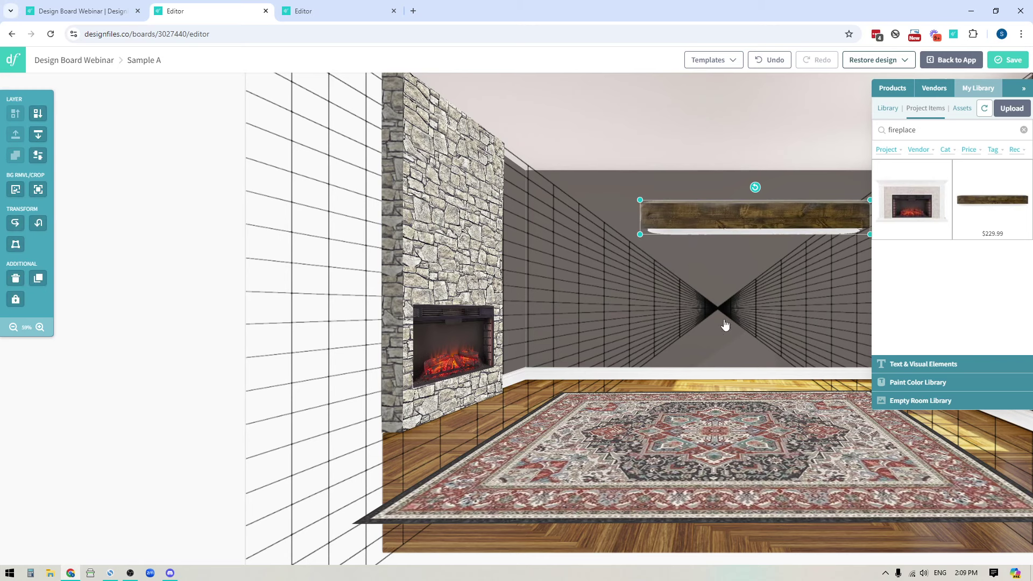
drag(763, 216, 546, 202)
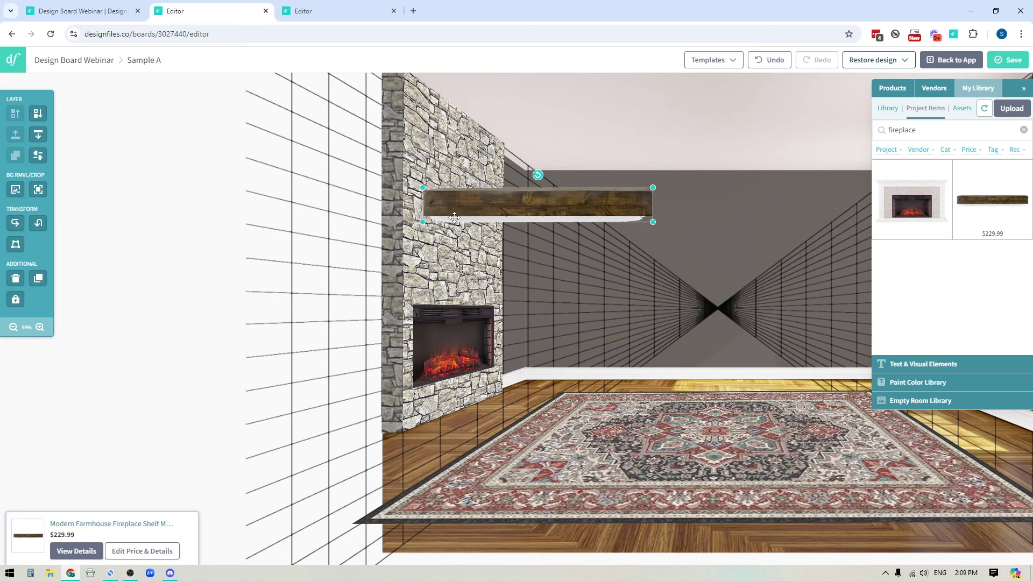
Step: Crop the shelf image, trimming its top edge and the white strip underneath
click(37, 189)
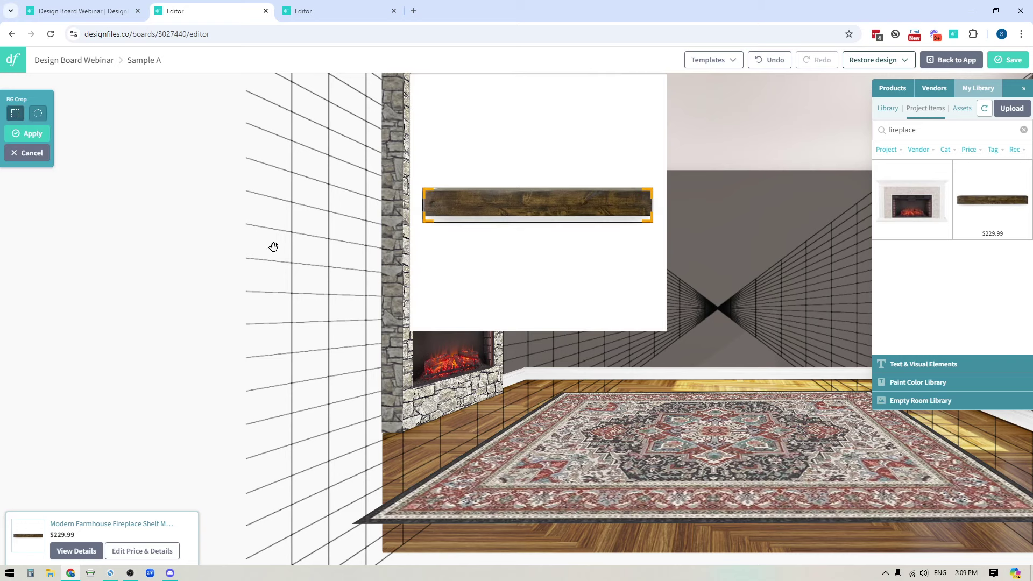
drag(427, 194, 431, 200)
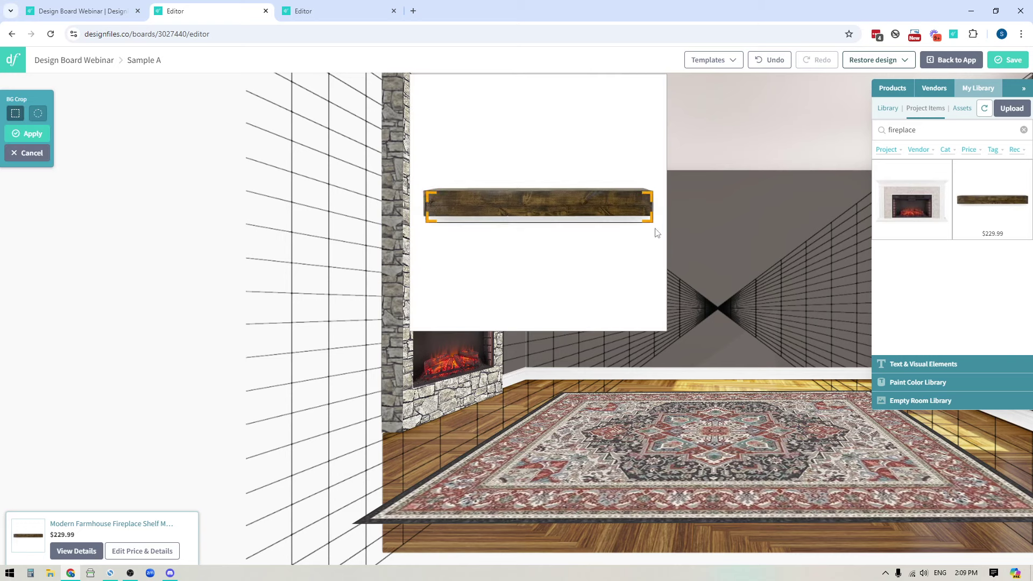
drag(648, 220, 649, 216)
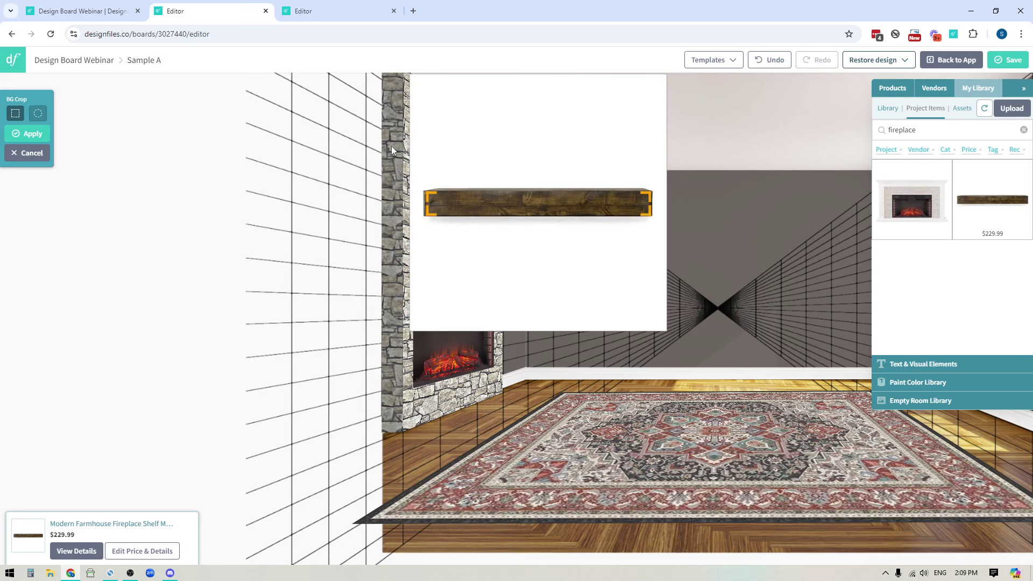
click(30, 134)
Step: Shrink the shelf onto the stone wall above the fireplace and place a copy higher on the wall
drag(547, 203, 549, 268)
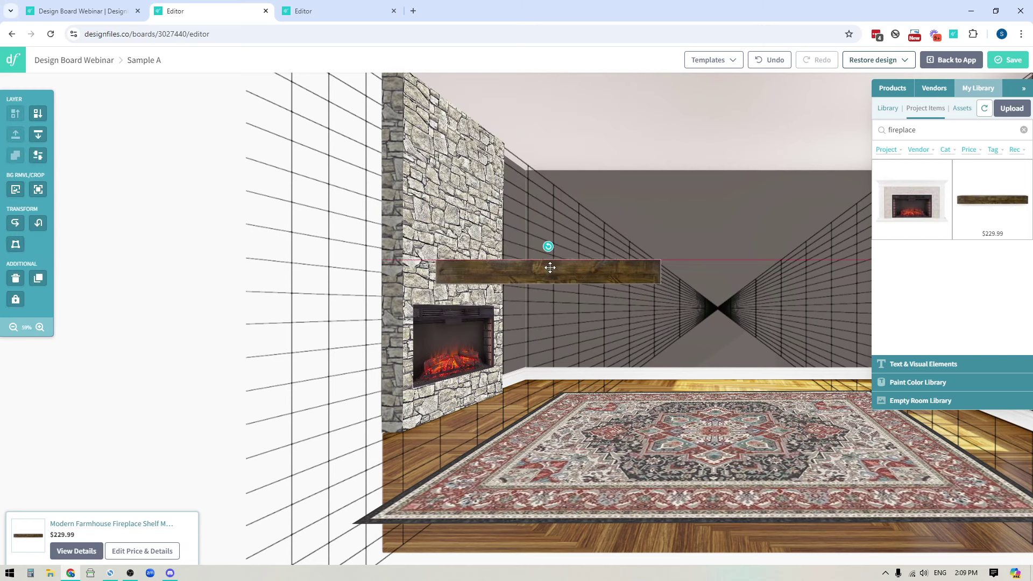
drag(647, 260, 534, 270)
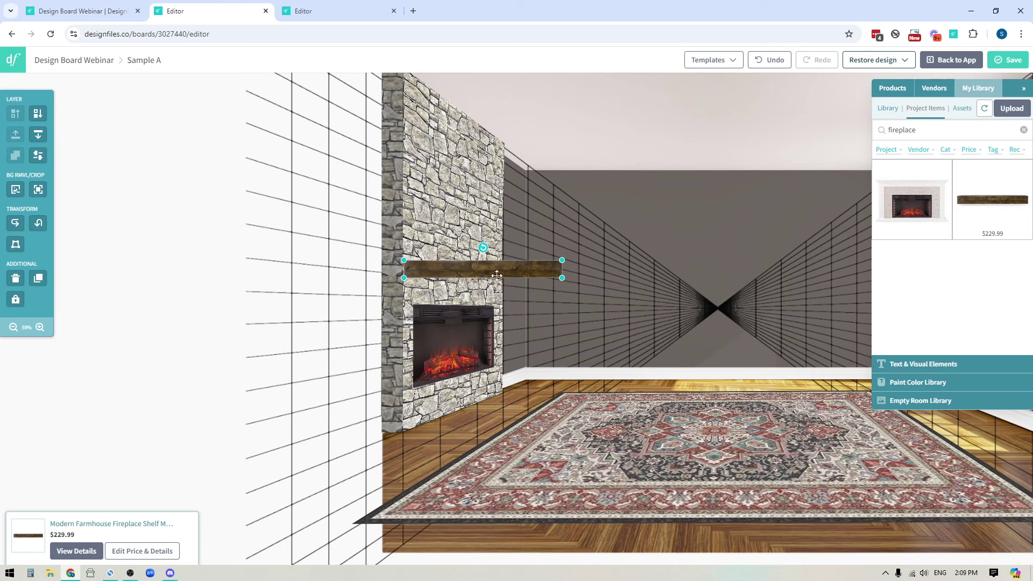
click(55, 294)
click(519, 273)
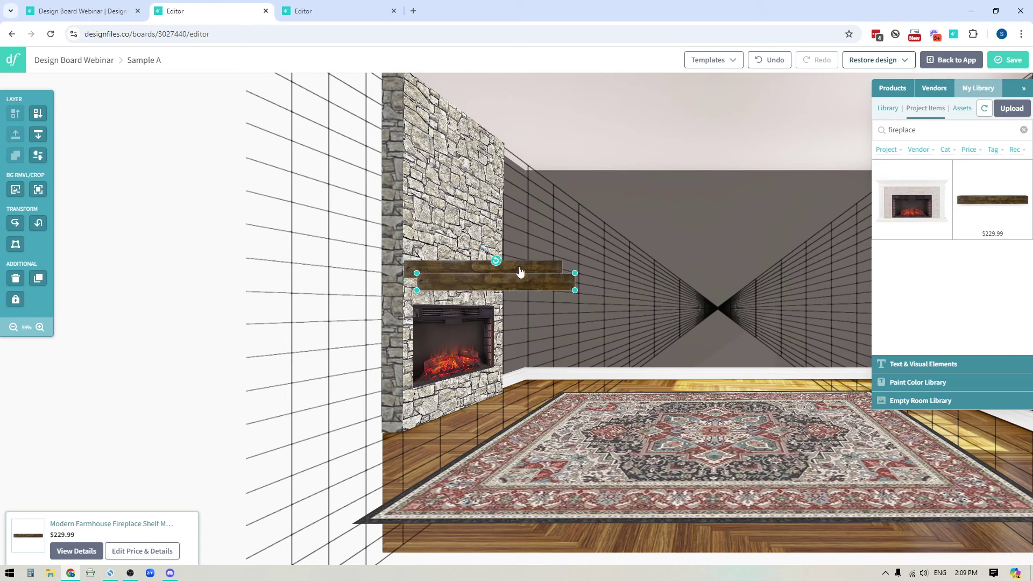
drag(518, 272, 653, 222)
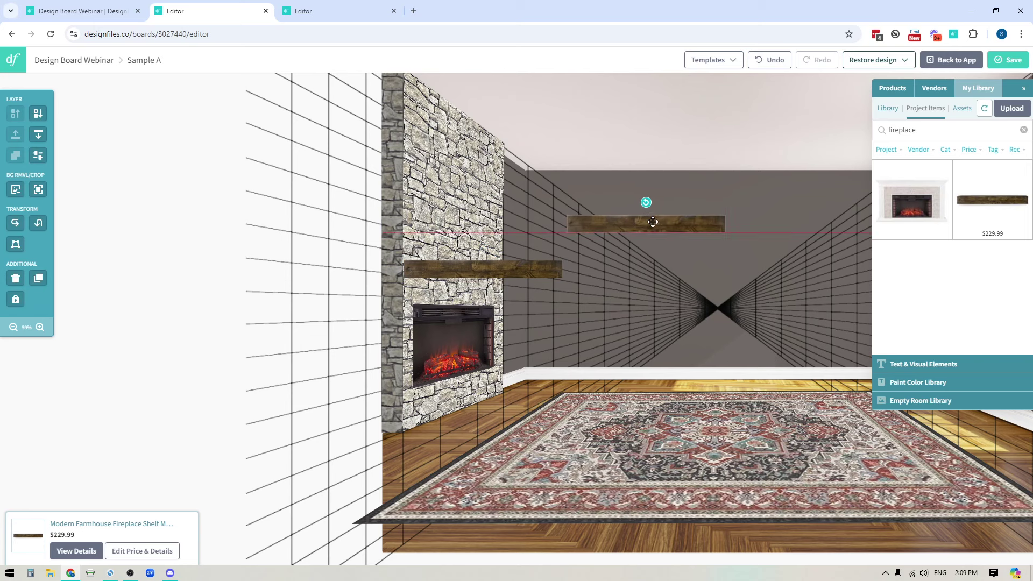
click(502, 270)
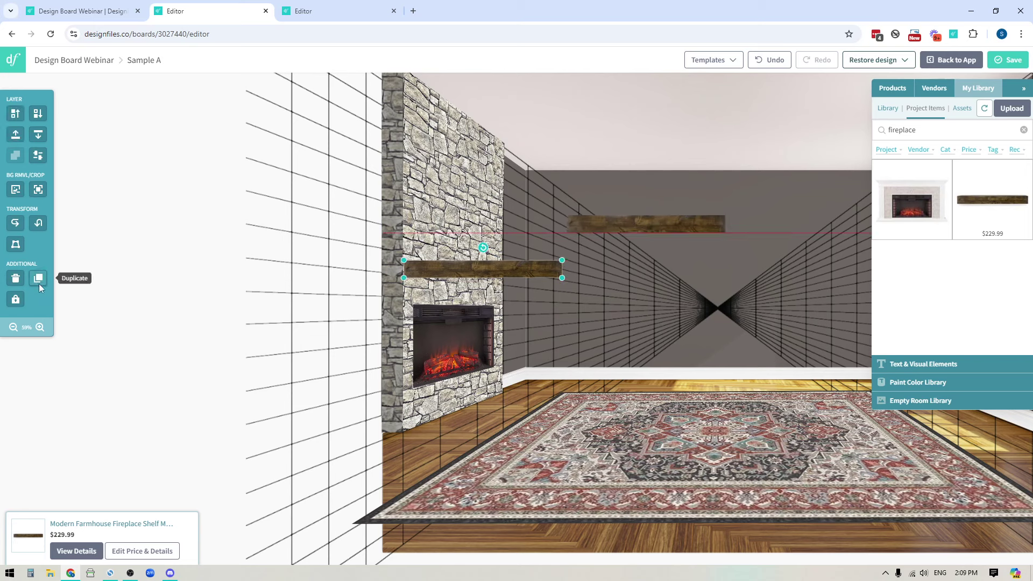
Step: Crop the shelf copy to a small square left-end piece and move it onto the stone wall's edge
click(38, 189)
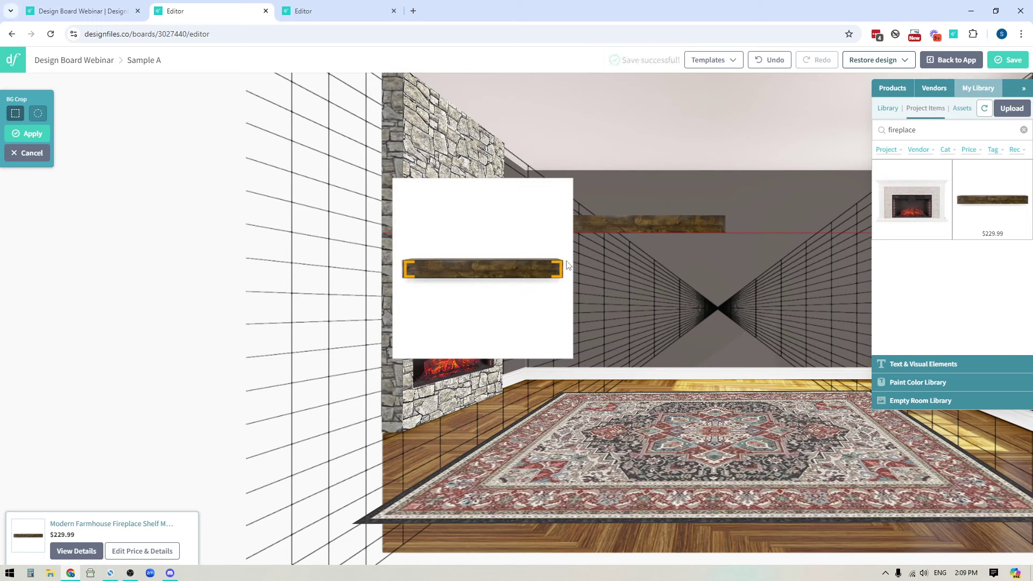
drag(559, 269, 360, 262)
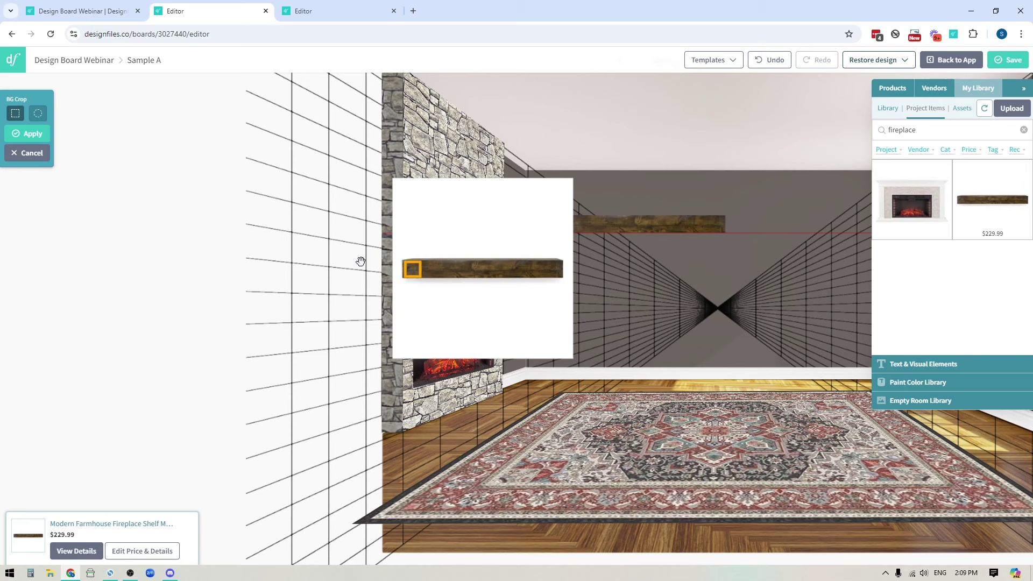
click(31, 137)
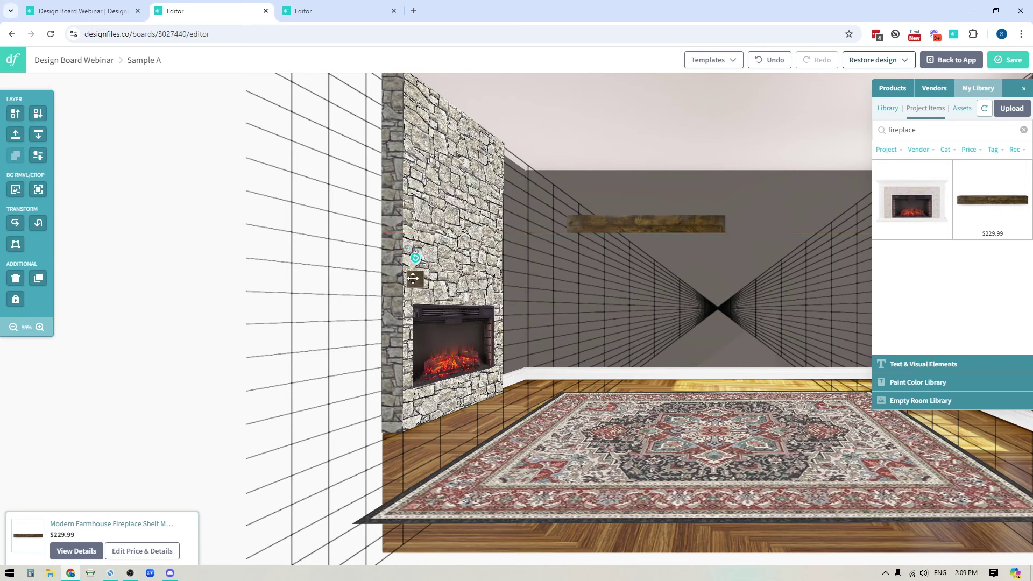
drag(413, 278, 410, 274)
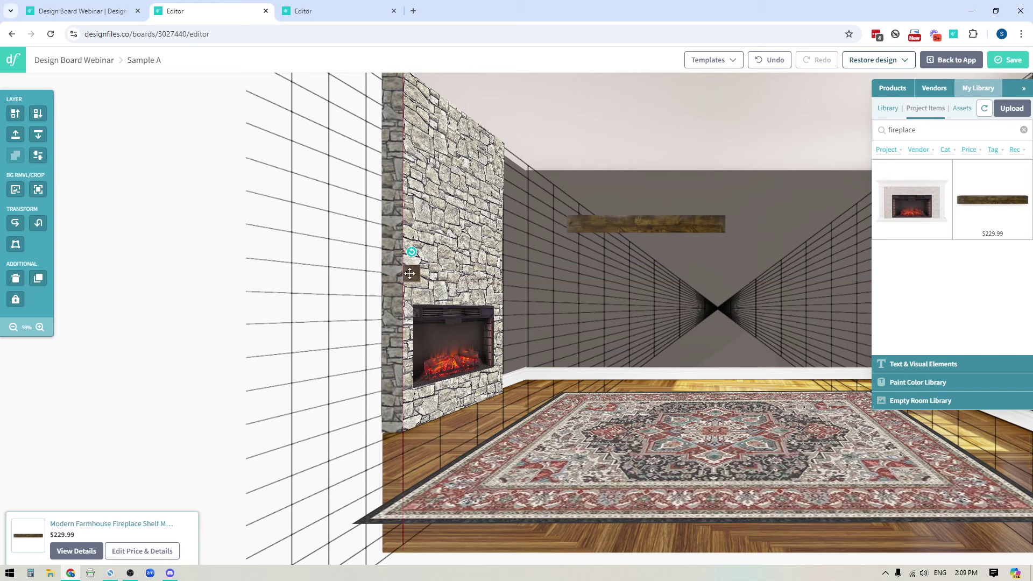
click(458, 288)
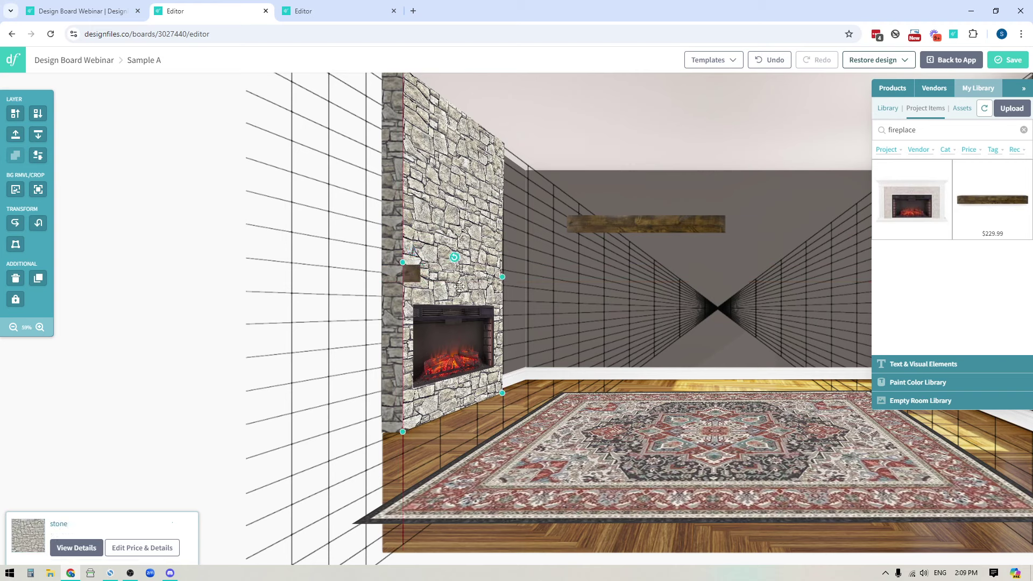
Step: Lower the transparency of the lower and upper stone sections so both are nearly see-through
click(38, 155)
drag(116, 180, 63, 179)
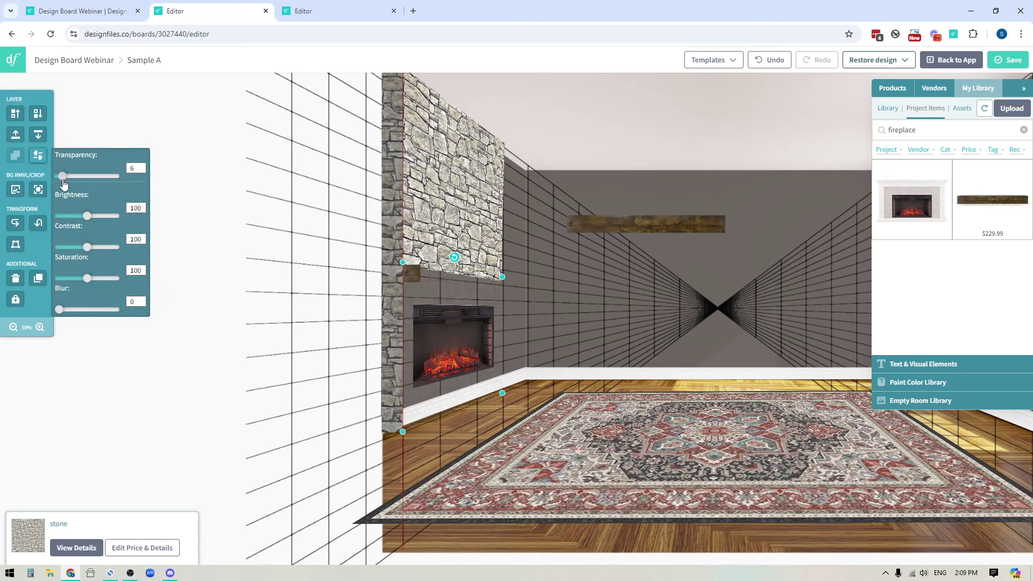
click(443, 252)
click(43, 156)
click(40, 156)
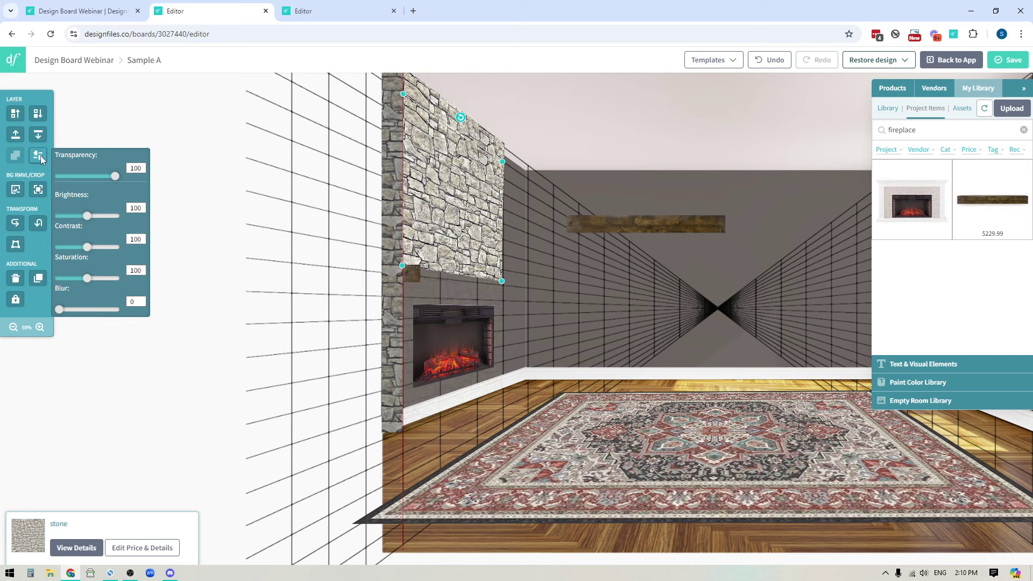
drag(115, 176, 64, 178)
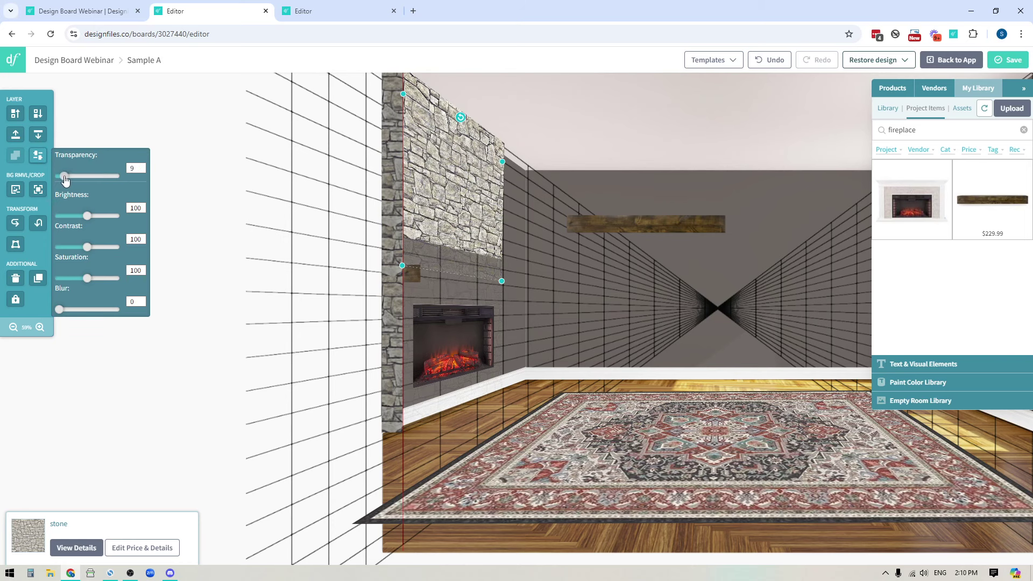
click(158, 359)
Step: Move the long wooden shelf just above the fireplace, lining its left end up with the stone edge
click(39, 327)
click(39, 327)
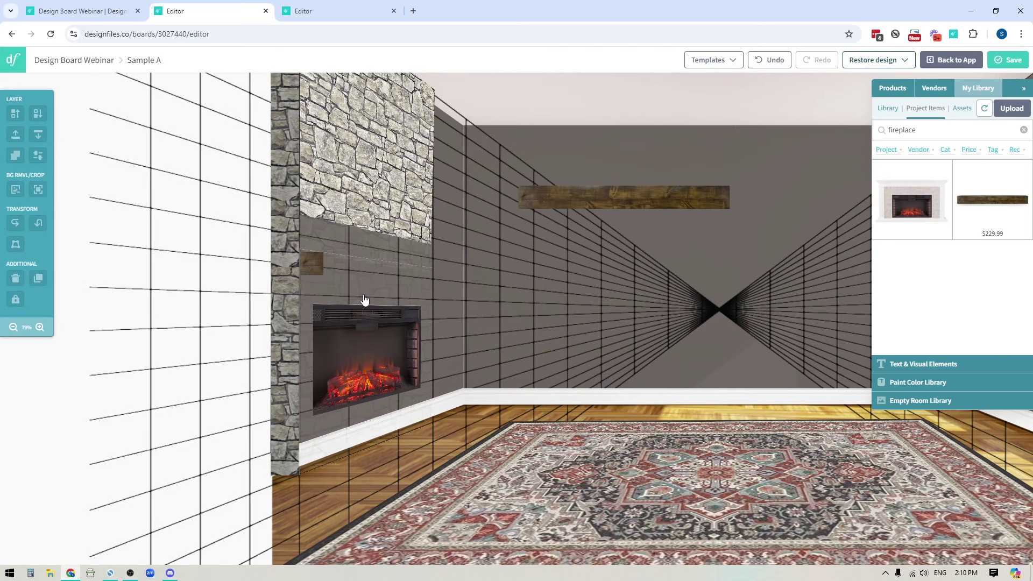
click(607, 203)
drag(607, 203, 414, 269)
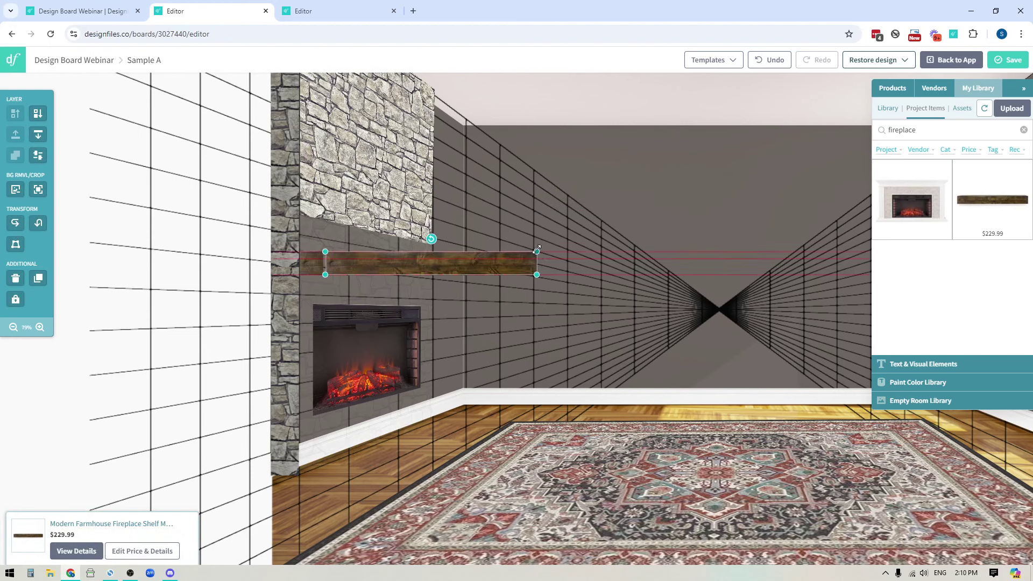
drag(536, 249, 537, 256)
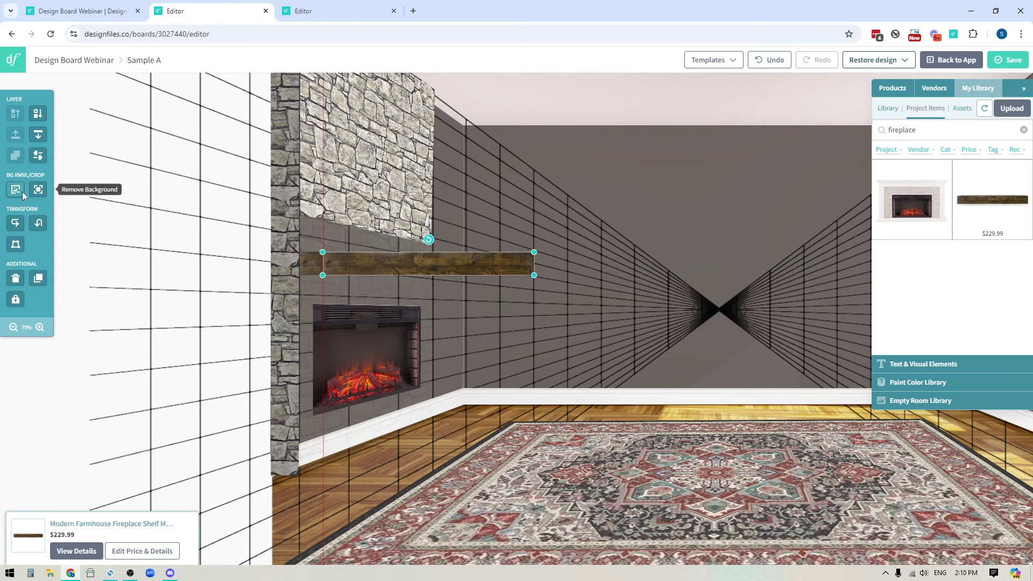
Step: Distort the shelf's right corners inward and down so the shortened board angles in perspective
click(15, 244)
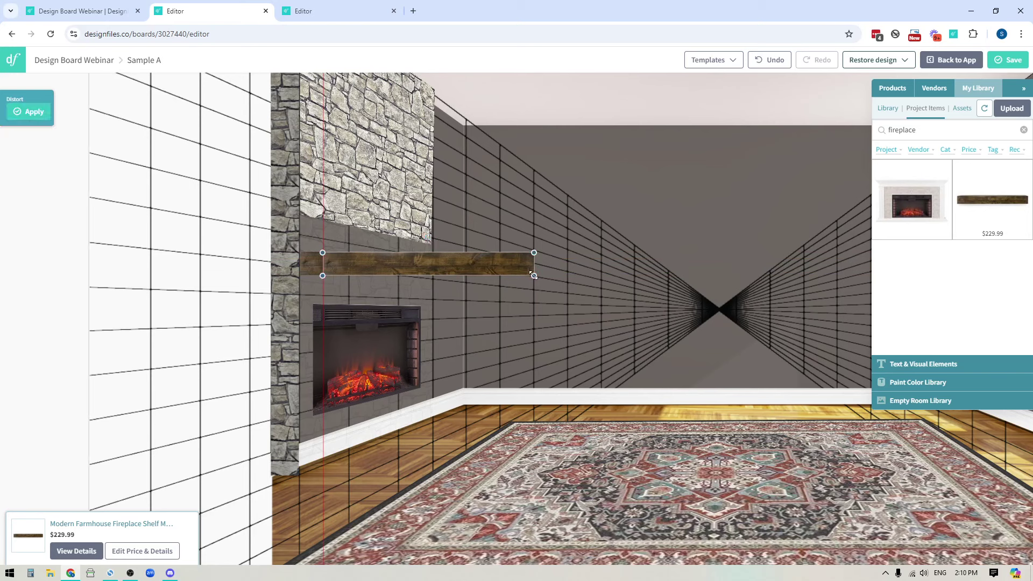
drag(534, 275, 439, 287)
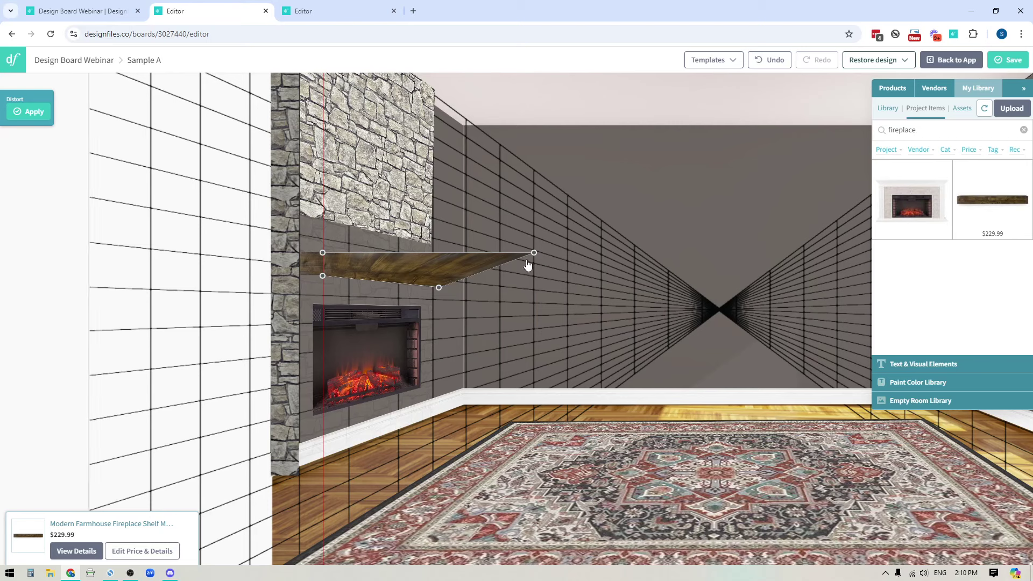
drag(534, 253, 439, 268)
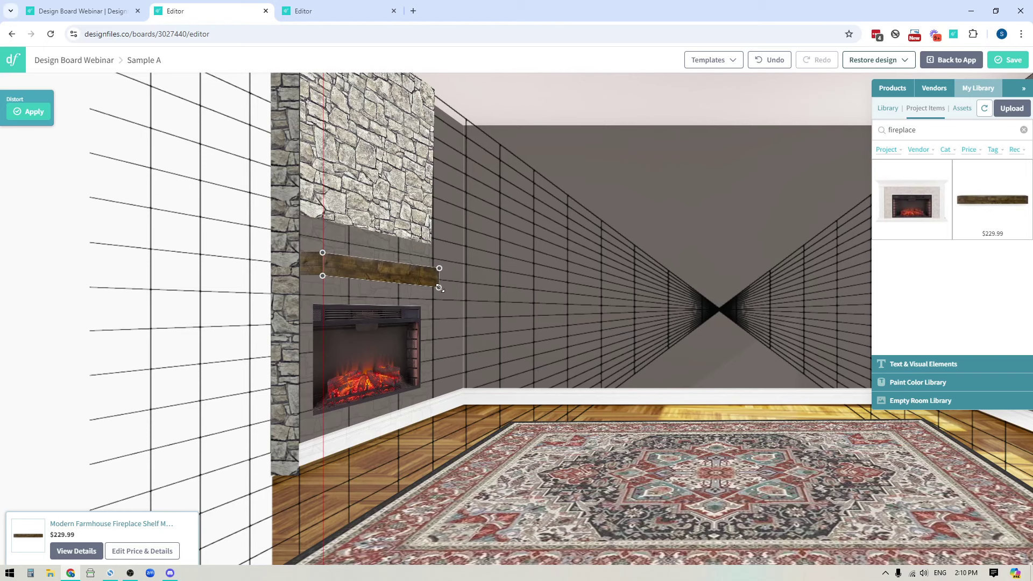
drag(439, 288, 438, 284)
drag(439, 284, 440, 286)
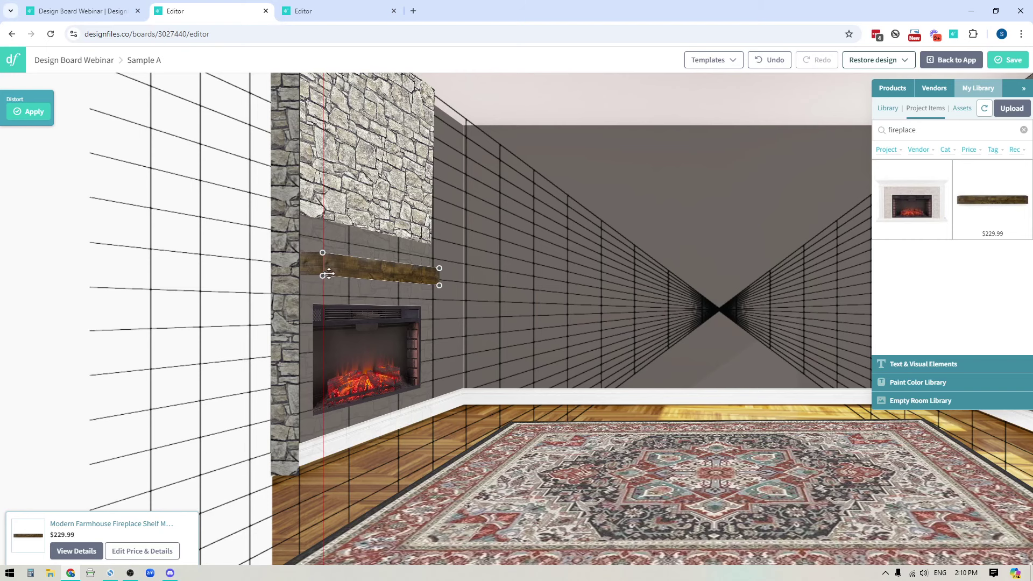
click(32, 112)
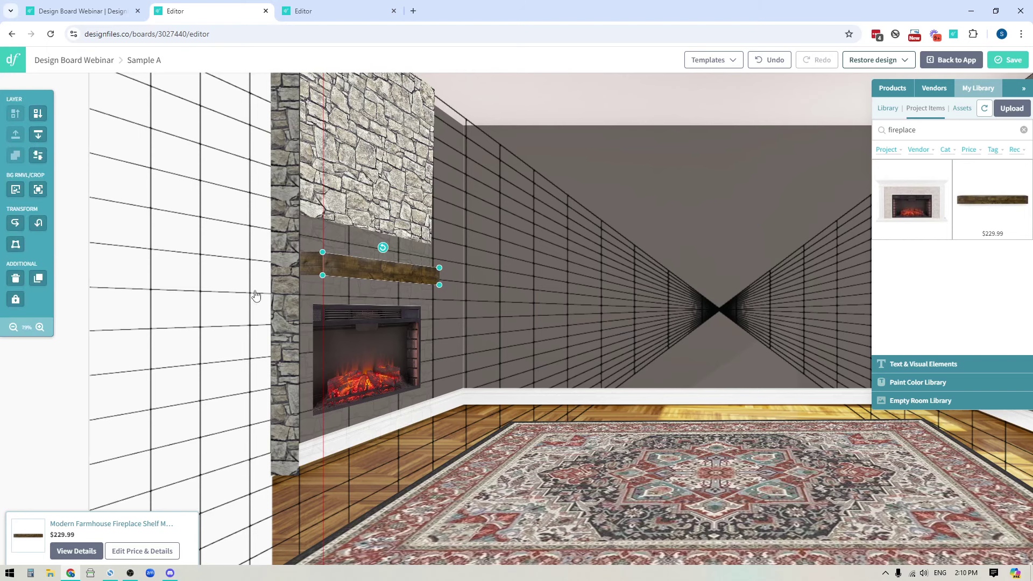
Step: Zoom in on the mantel and nudge the long wooden shelf slightly upward
click(40, 327)
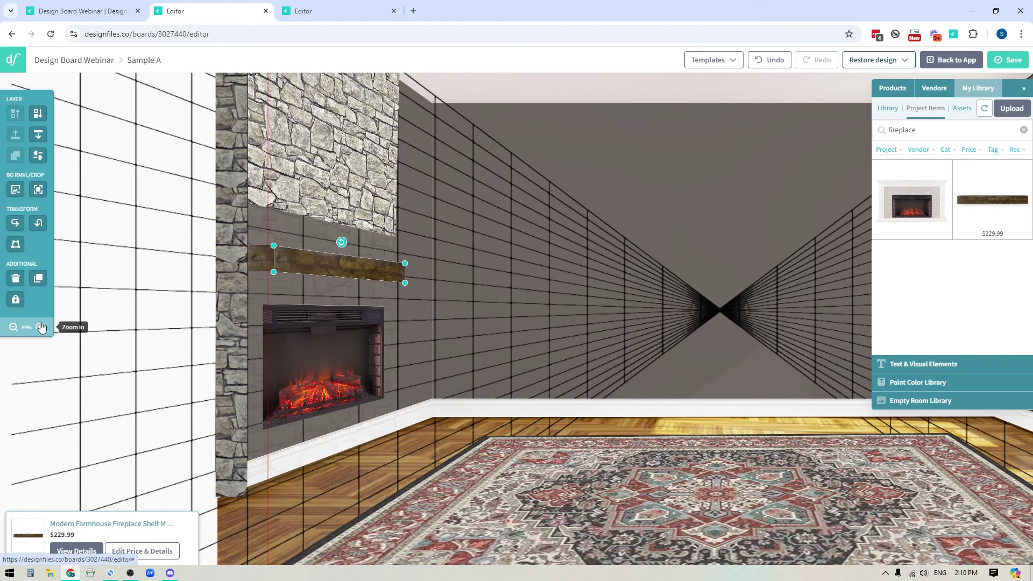
drag(168, 340, 315, 317)
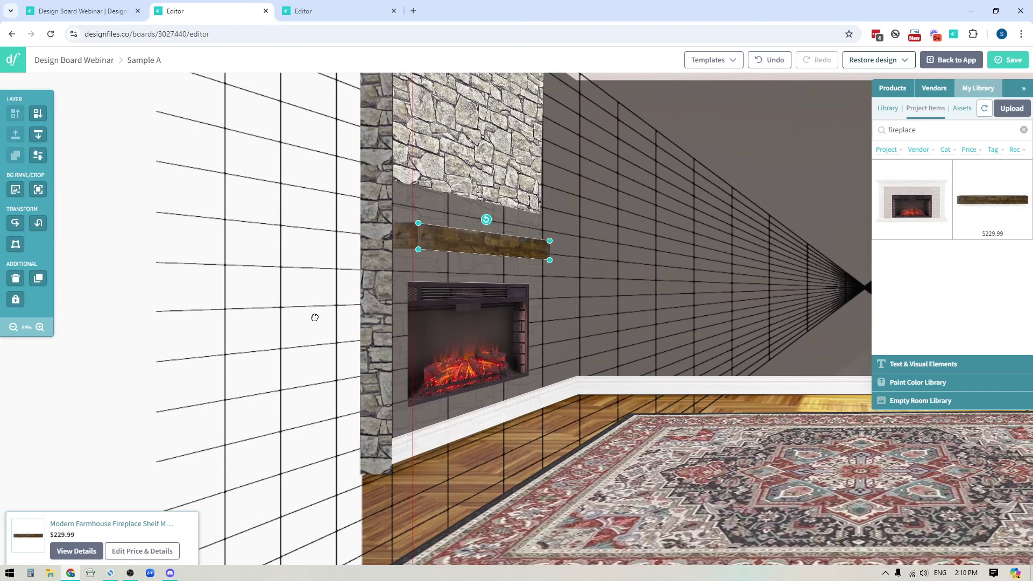
click(40, 327)
click(41, 326)
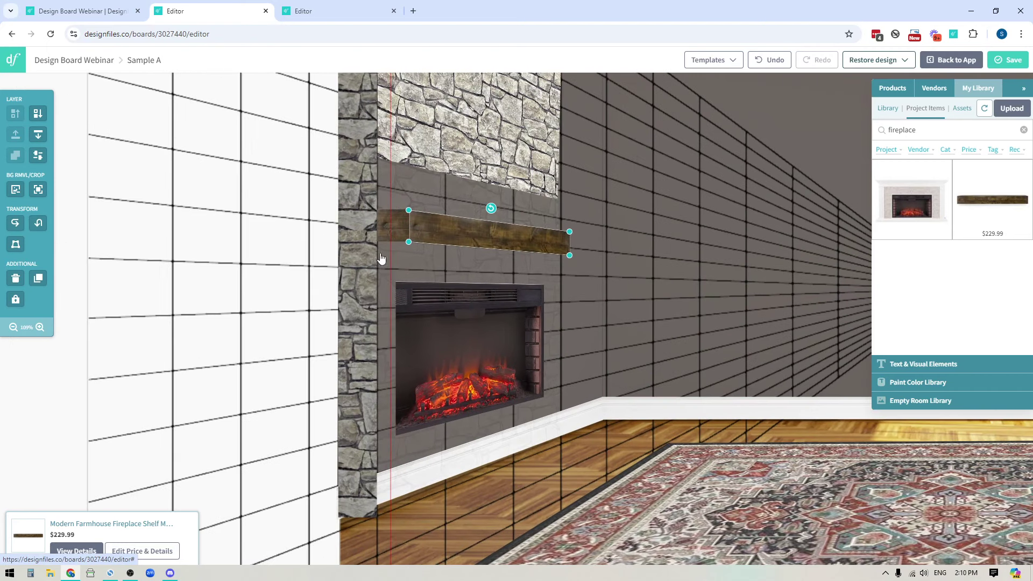
click(404, 232)
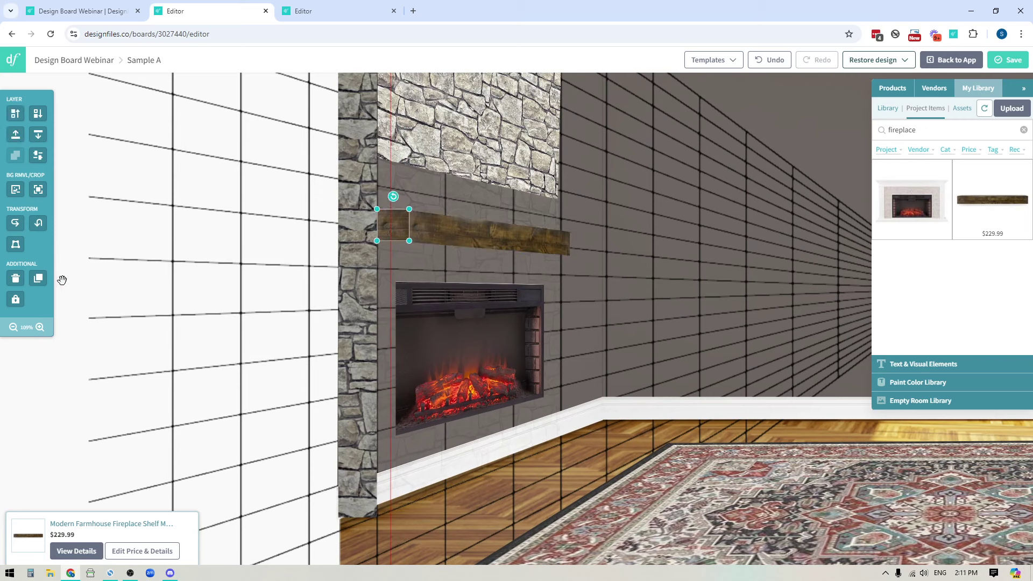
click(446, 224)
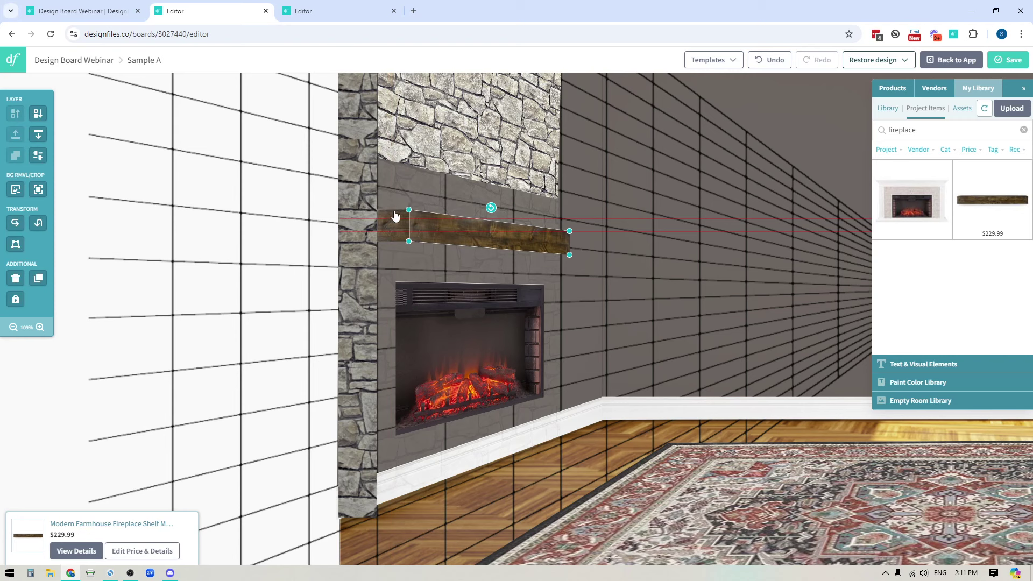
drag(397, 219, 397, 188)
Step: Set transparency back to 100 on the upper and lower stone layers, then zoom out
click(396, 187)
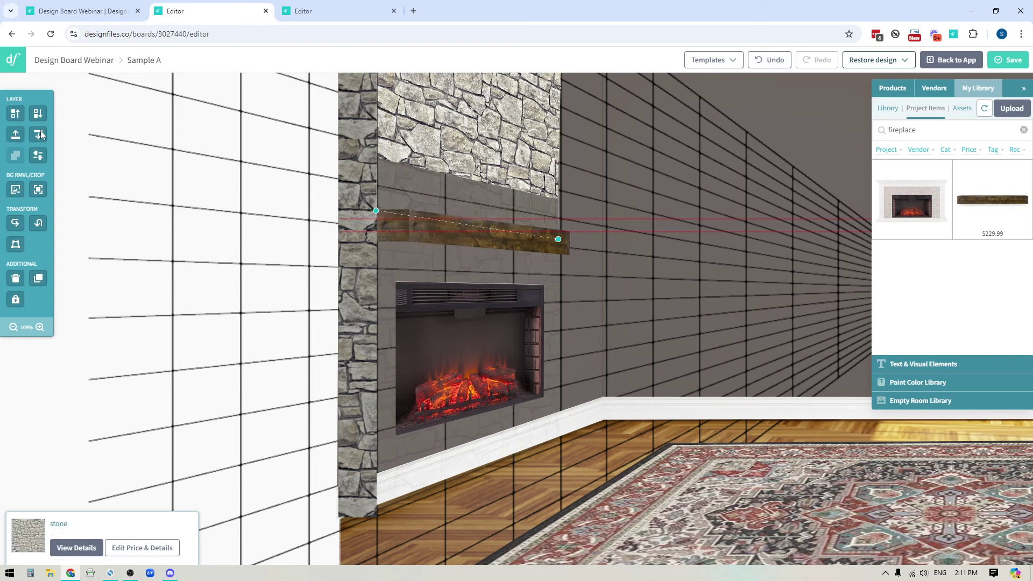
click(38, 155)
drag(63, 176, 164, 185)
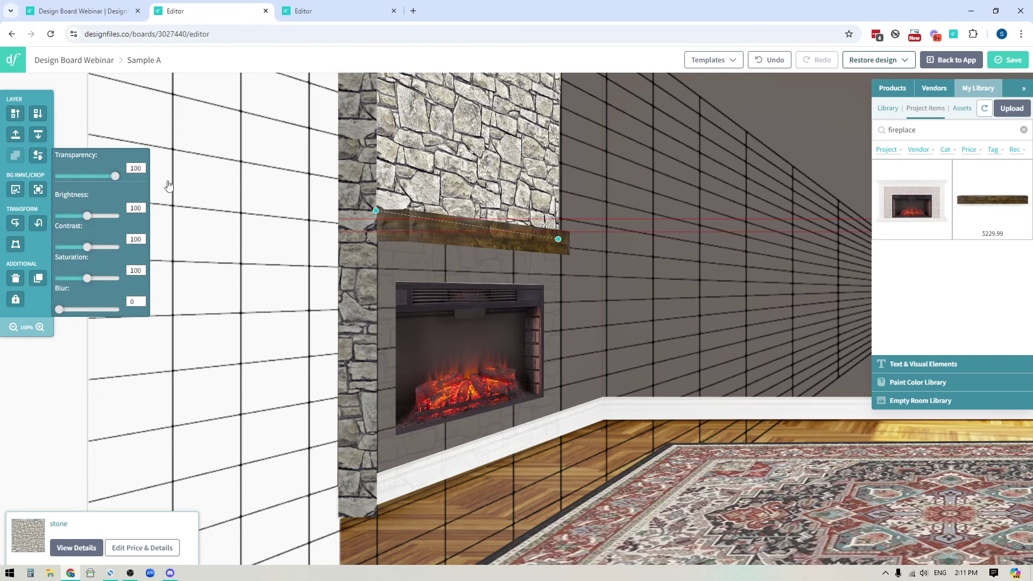
click(444, 273)
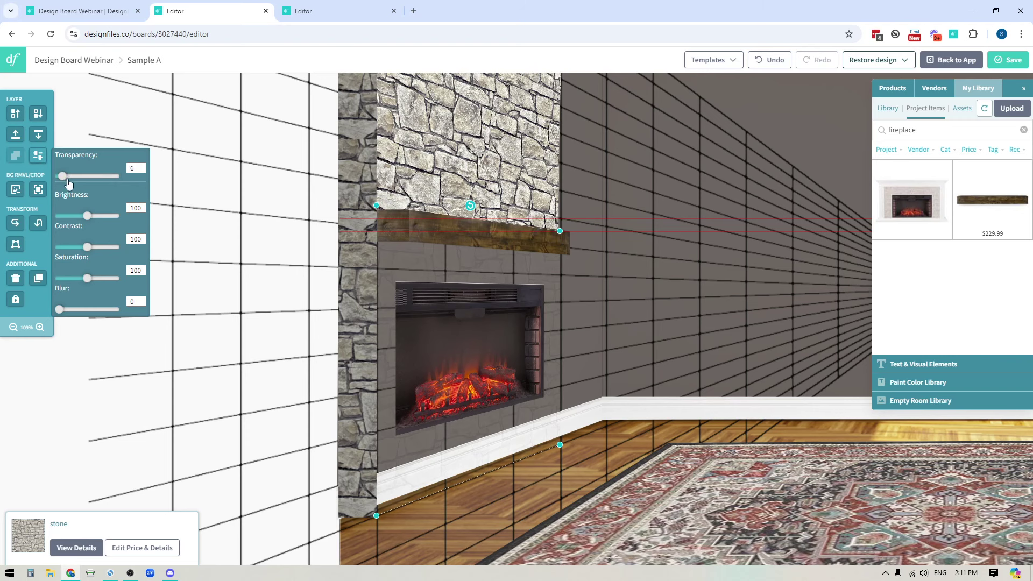
drag(64, 176, 136, 180)
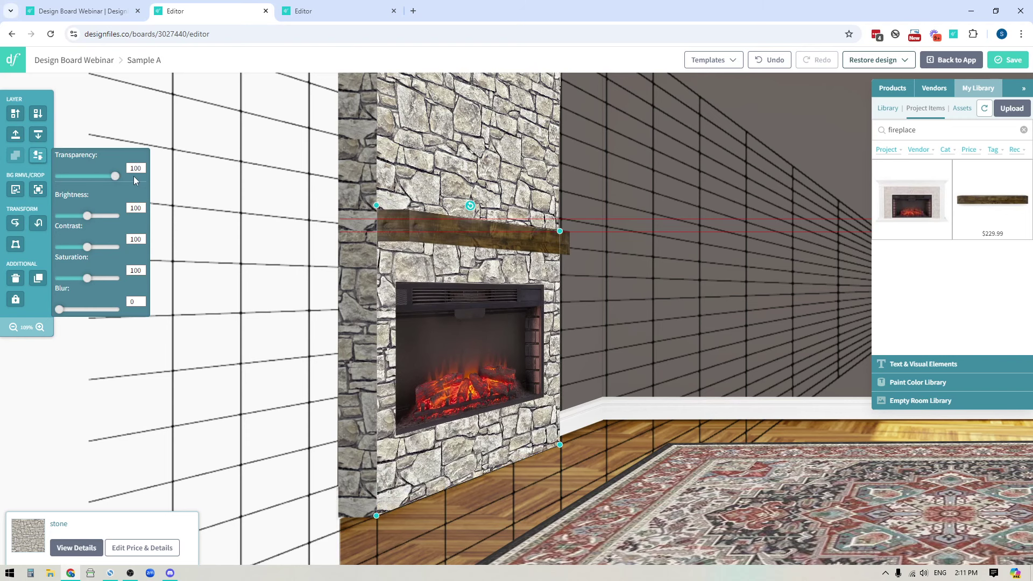
click(13, 327)
click(13, 327)
click(13, 327)
click(13, 328)
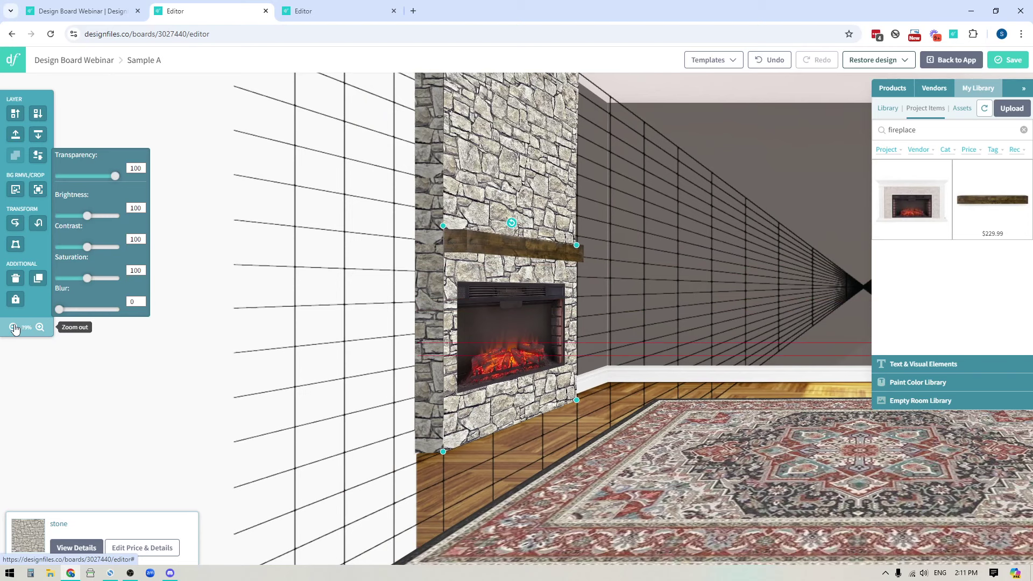
click(183, 372)
Step: Pan and scroll the canvas to frame the whole room, including the right-hand window
drag(242, 388, 85, 447)
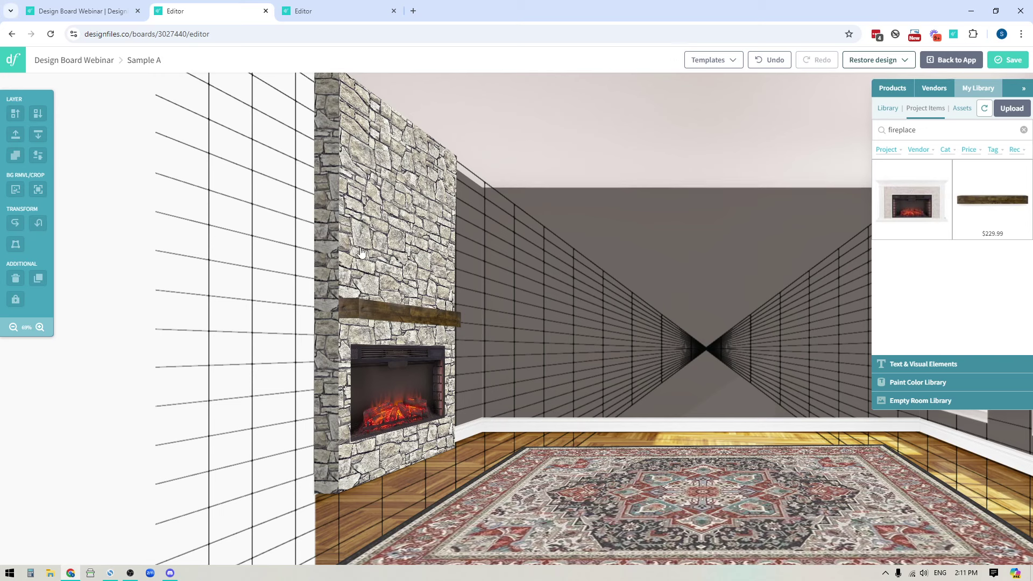
scroll(557, 511, right, 5)
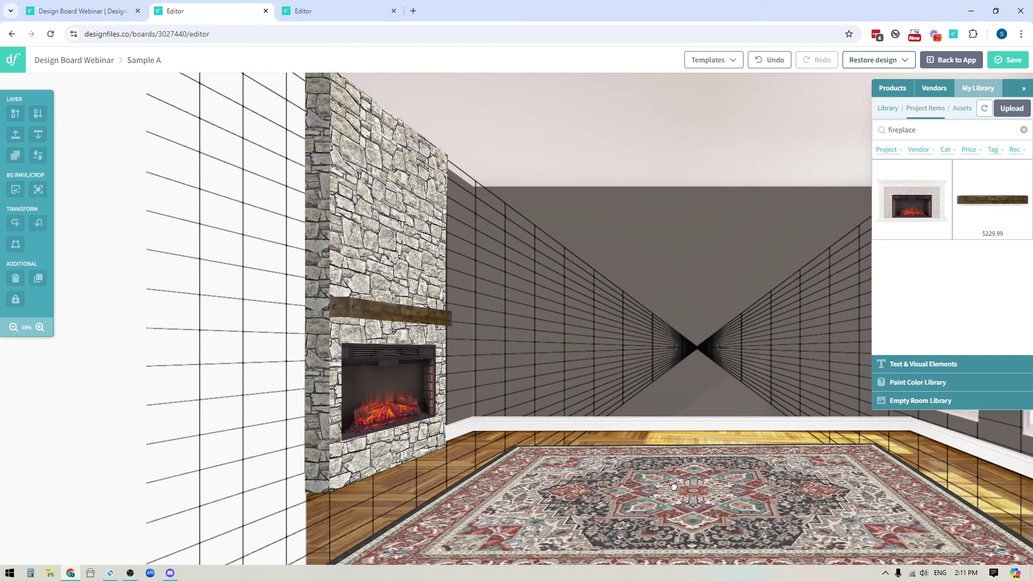
scroll(558, 512, up, 1)
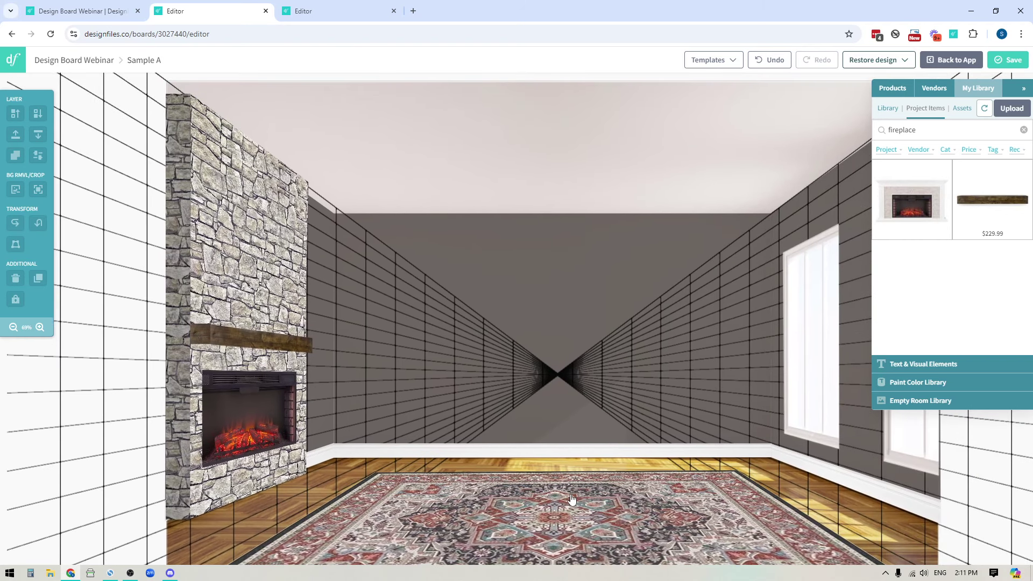